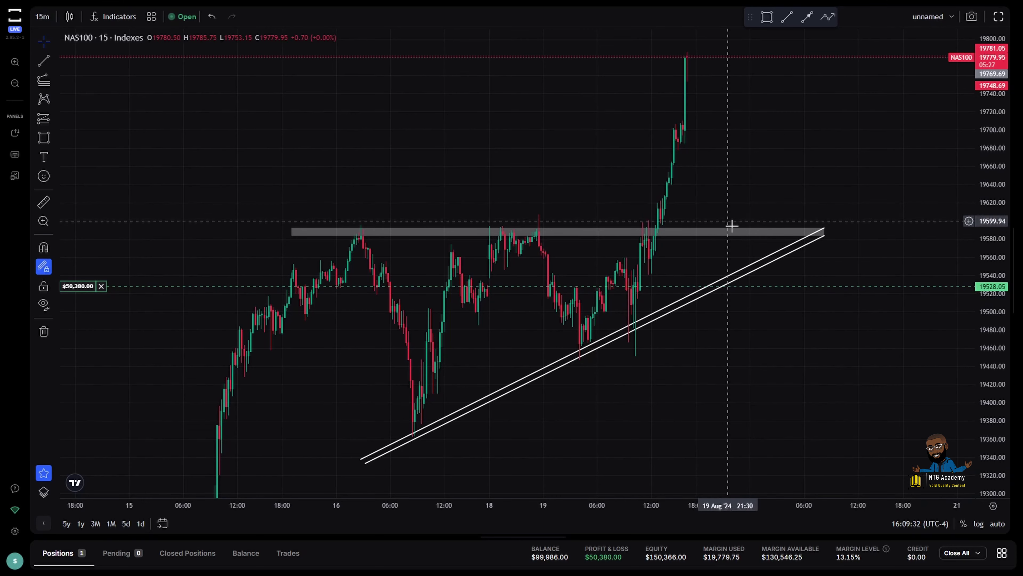
Step: Delete the double ascending trendline and the grey resistance rectangle from the NAS100 chart
left_click(782, 250)
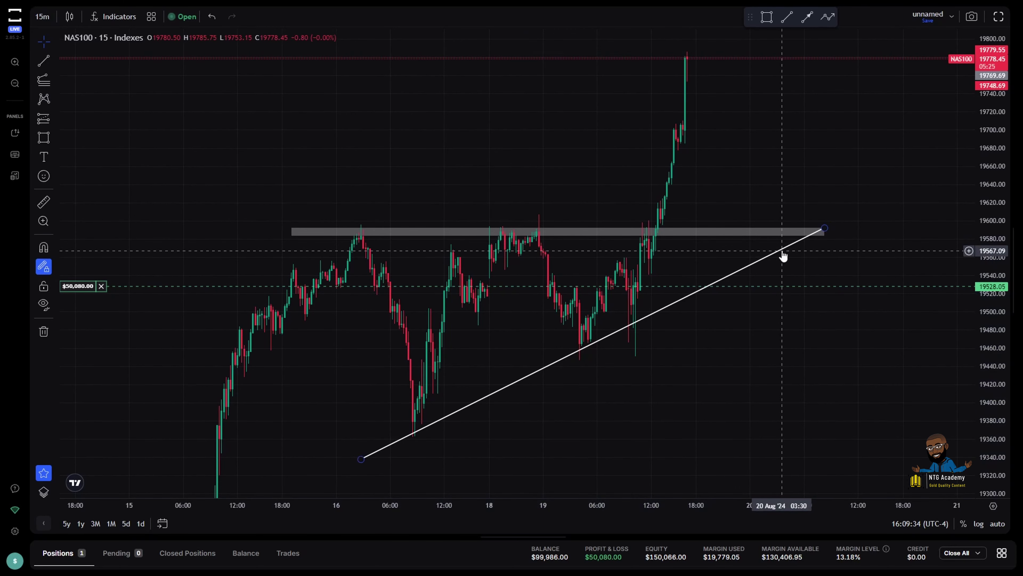
key("Delete")
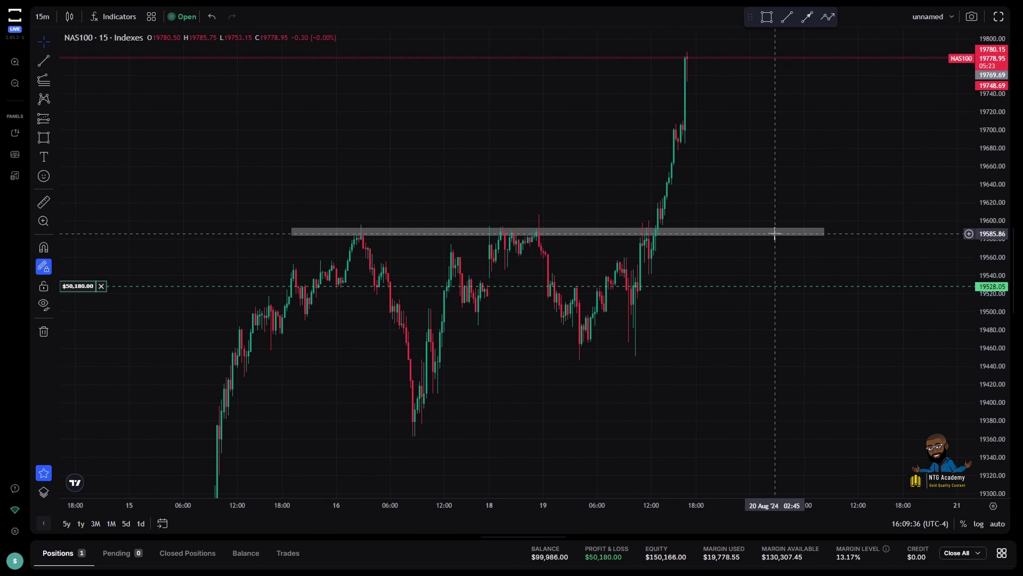
left_click(776, 233)
key("Delete")
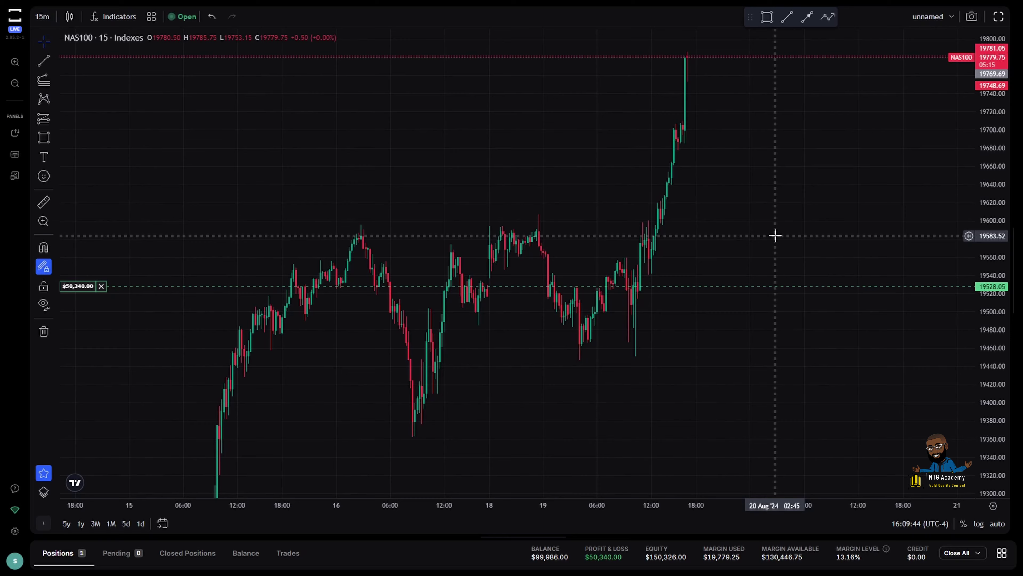
Step: Undo the deletions of the resistance rectangle and the double ascending trendline
left_click(211, 17)
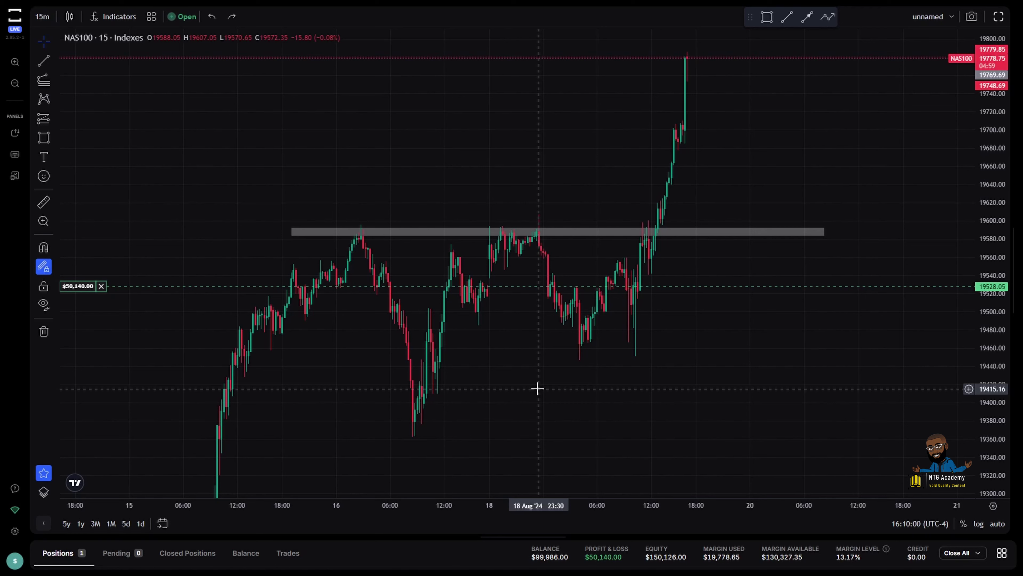
left_click(395, 231)
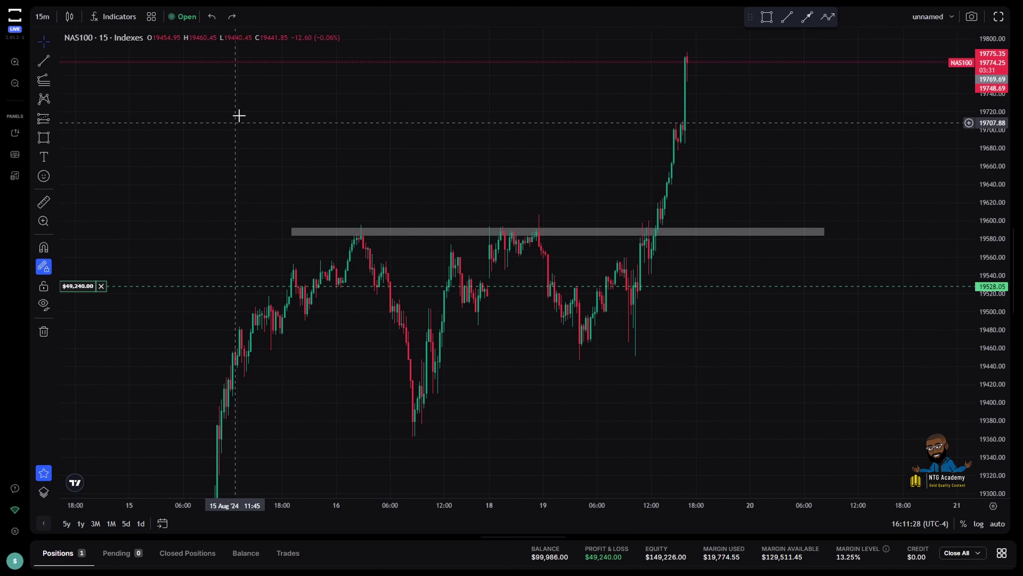
left_click(212, 18)
left_click(213, 21)
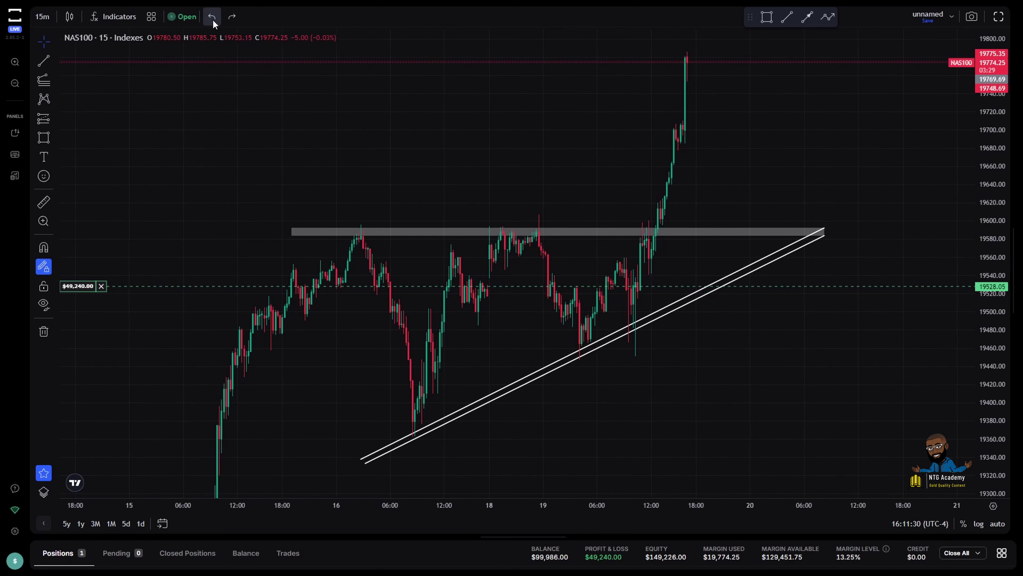
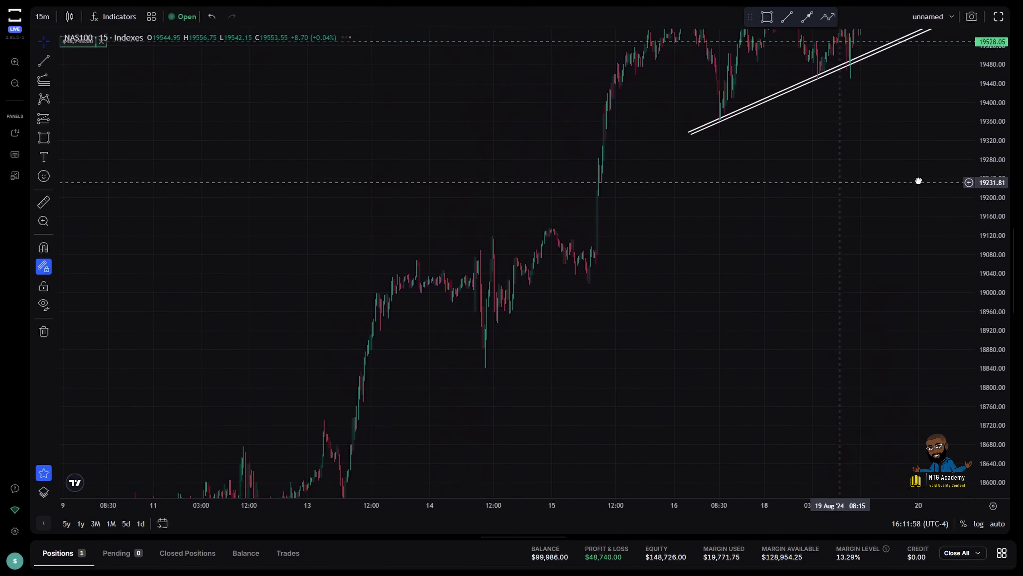
Step: Draw a rectangle around the 8–13 August consolidation, from about 18286 up to 18699
left_click_drag(892, 264, 948, 167)
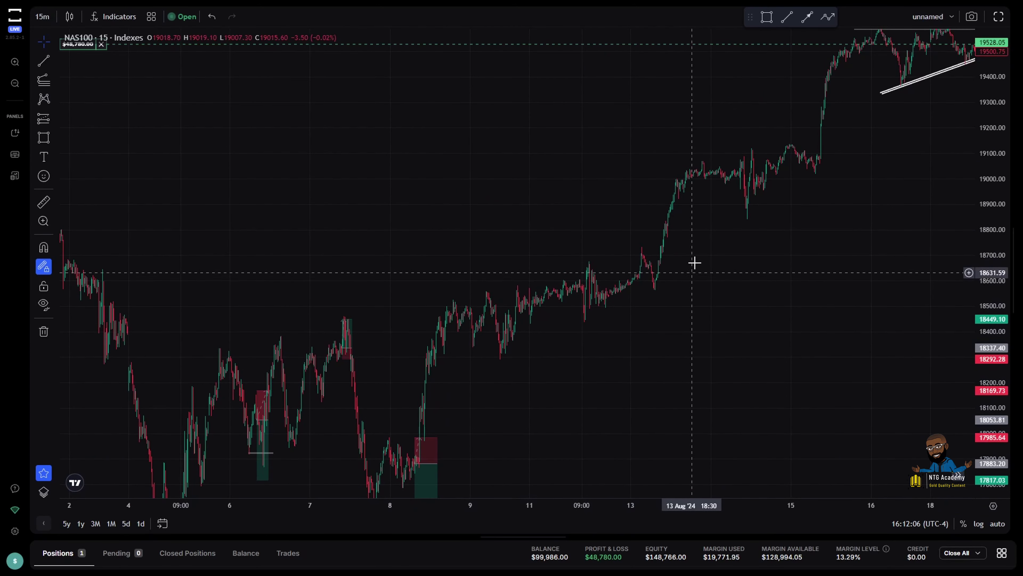
left_click_drag(685, 298, 532, 375)
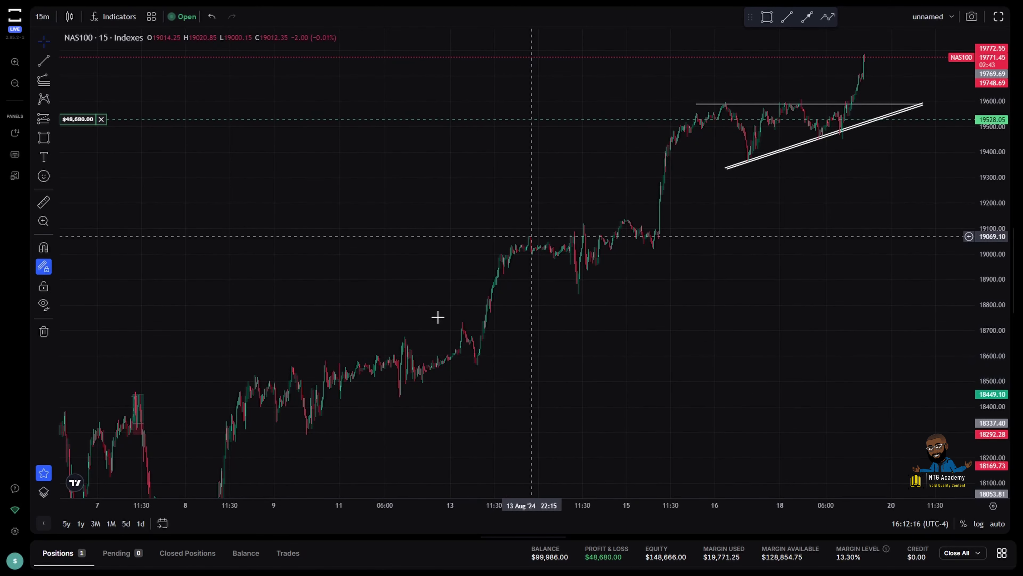
left_click(55, 138)
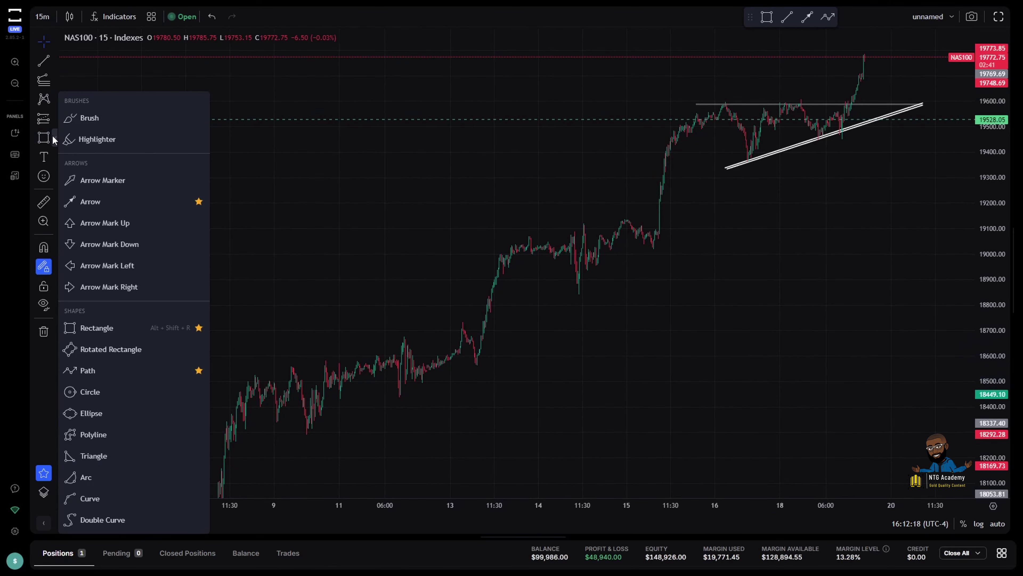
left_click(90, 327)
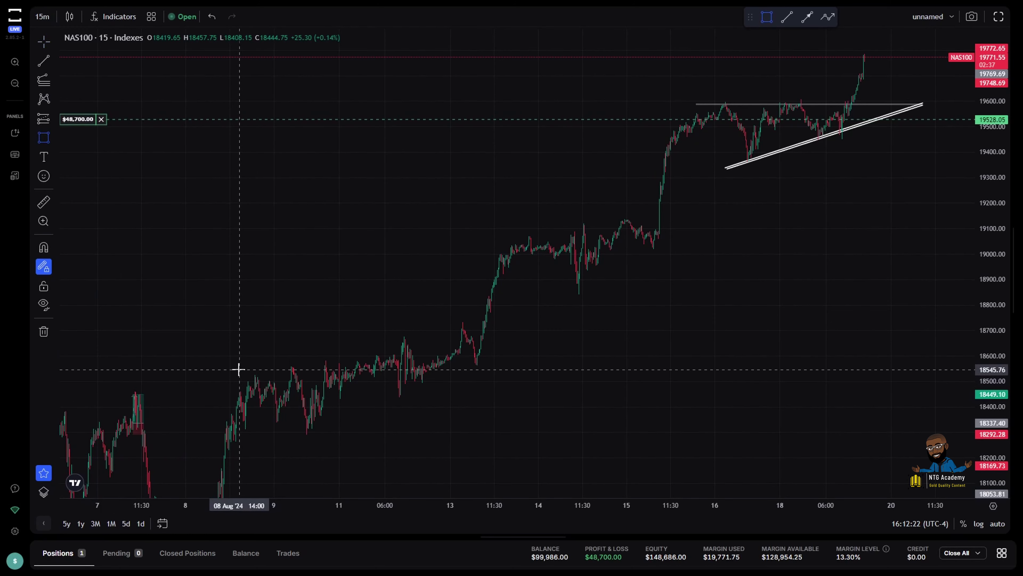
mouse_move(238, 369)
left_mouse_down()
mouse_move(404, 413)
mouse_move(489, 393)
mouse_move(496, 436)
left_mouse_up()
left_click_drag(497, 366, 503, 331)
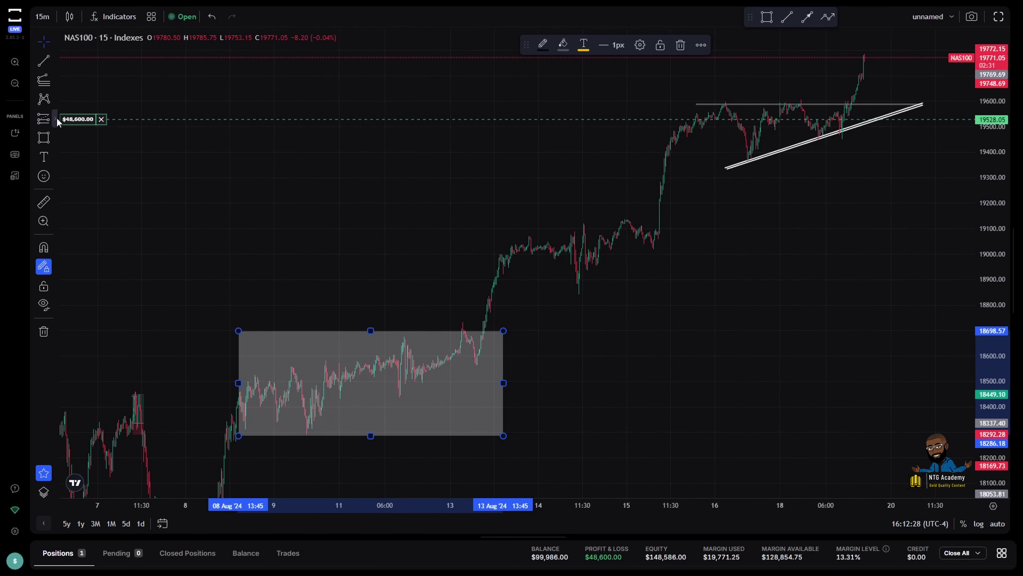
Step: Add a price range over the 13 August rally above the first consolidation box, from about 18694 to 19027
left_click(57, 122)
left_click(173, 342)
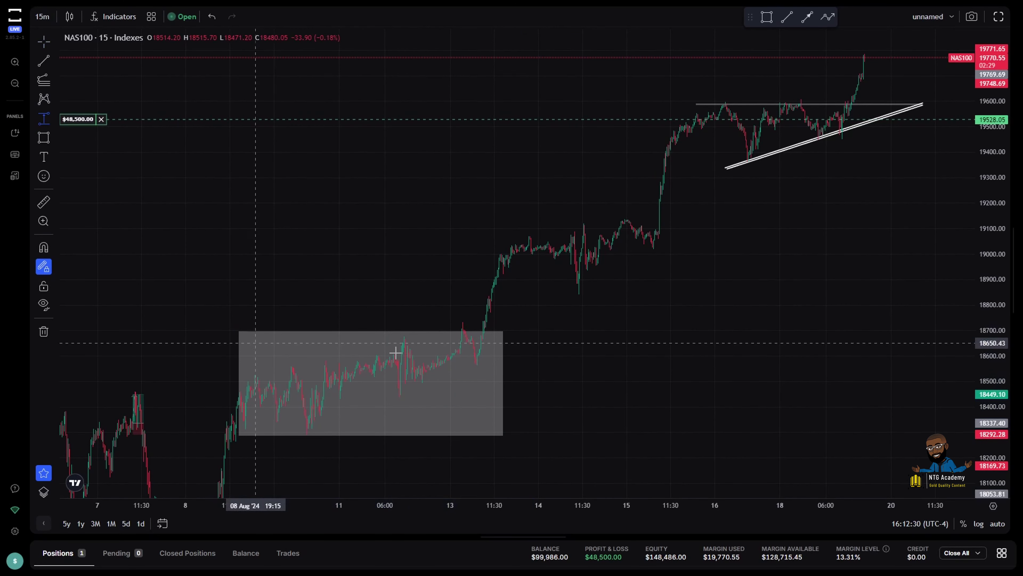
left_click(480, 331)
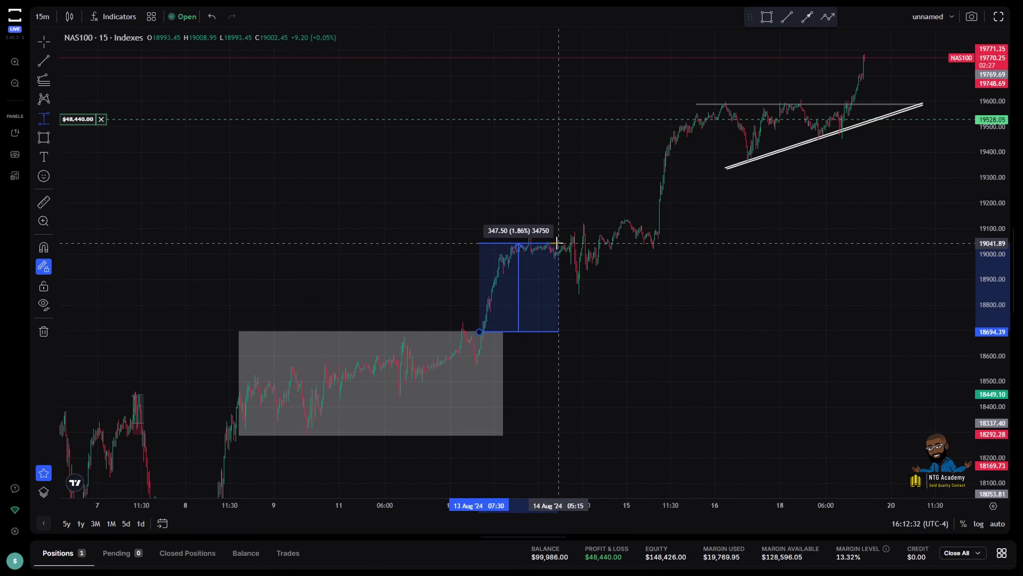
left_click(524, 245)
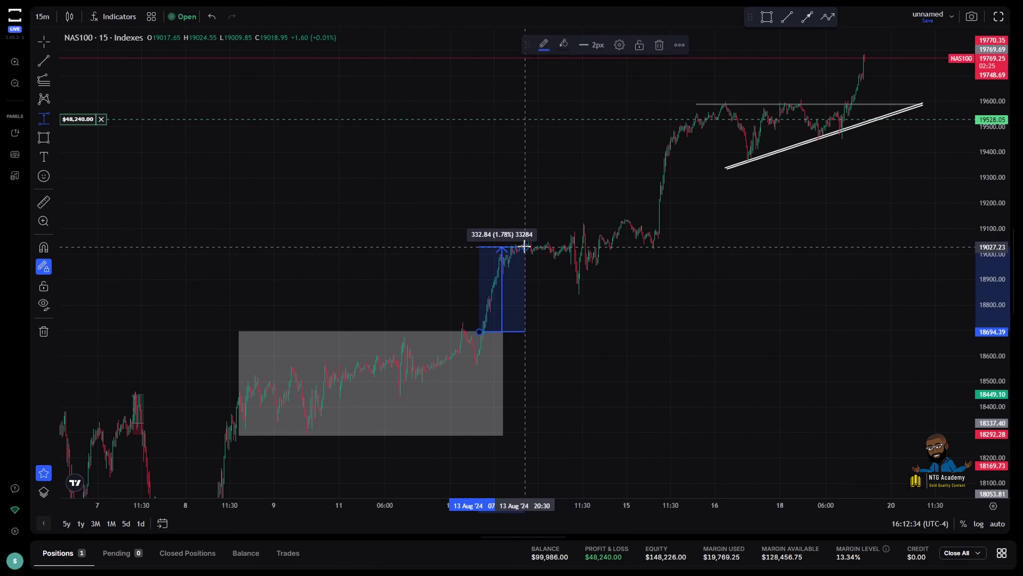
Step: Draw a rectangle around the 13–15 August consolidation, from about 18860 up to 19142
left_click(42, 140)
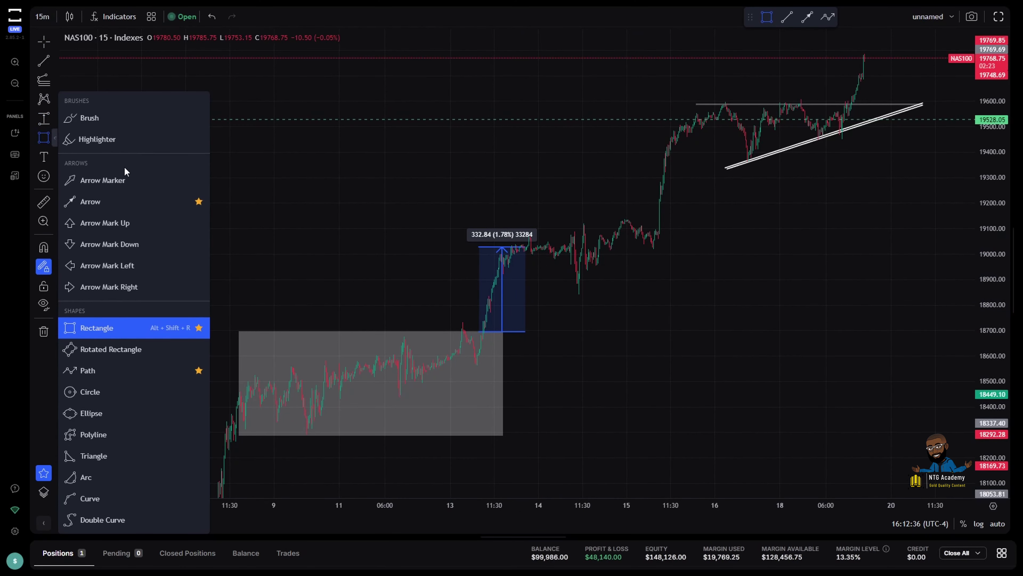
left_click(89, 327)
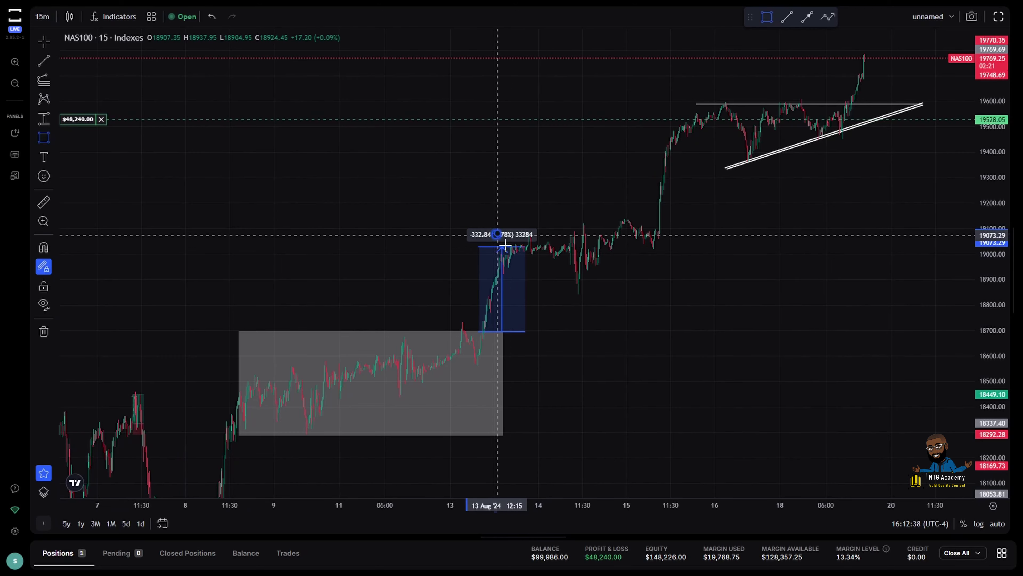
left_click(495, 233)
left_click(706, 290)
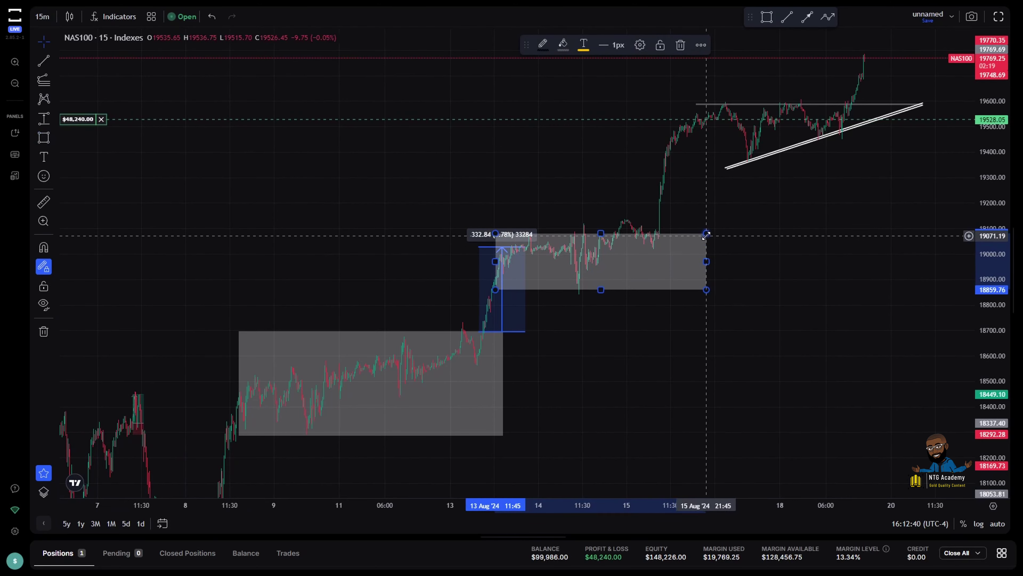
left_click_drag(706, 233, 675, 218)
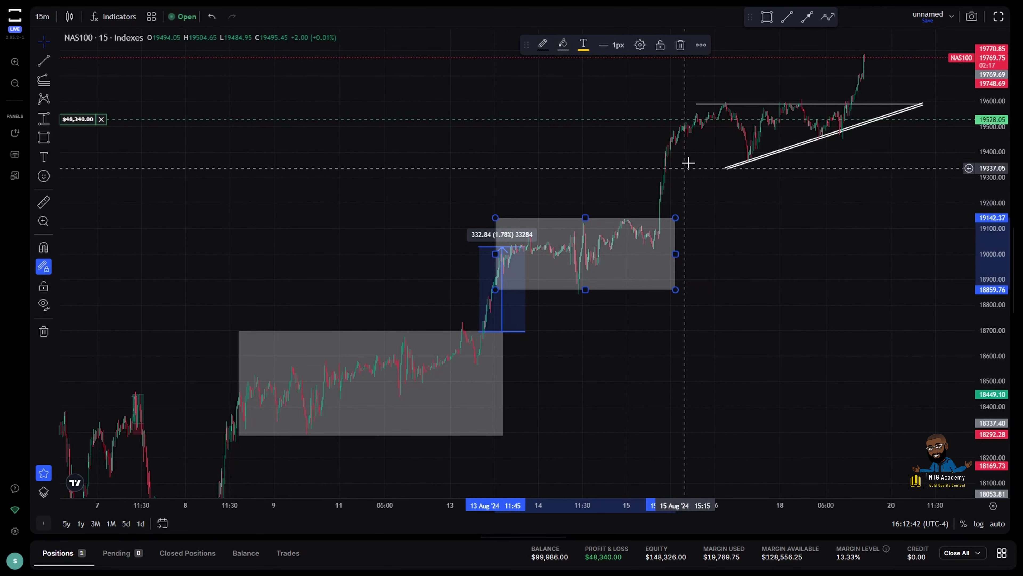
Step: Add a price range over the 15 August rally from about 19130 to 19532 and remove it again
left_click(41, 118)
left_click(651, 220)
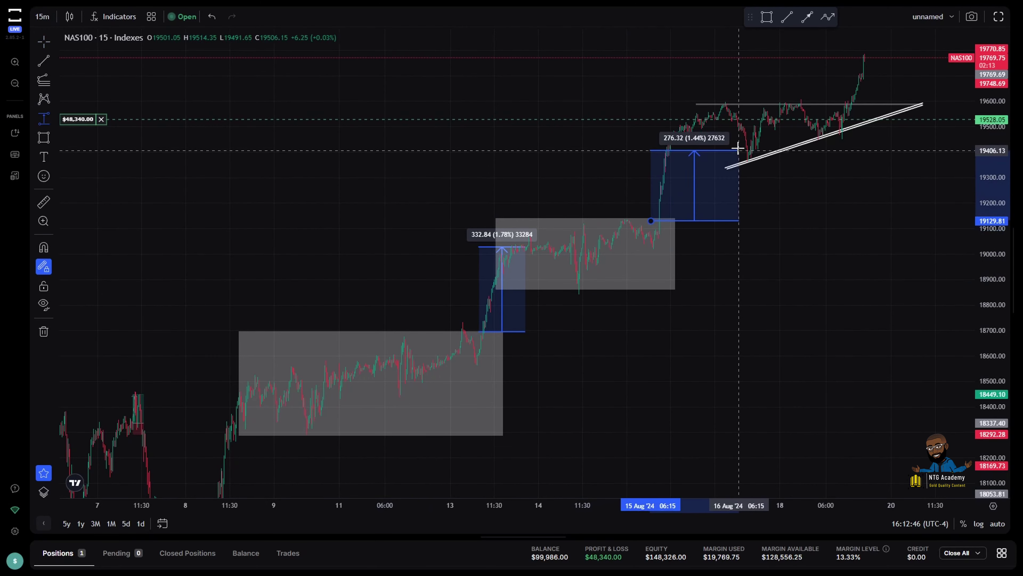
left_click(705, 118)
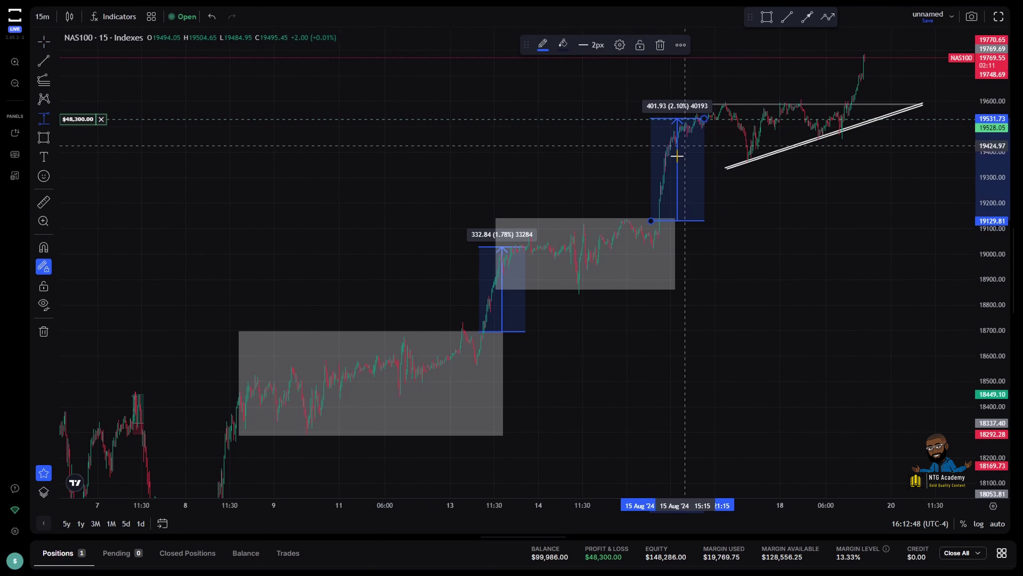
left_click(662, 149)
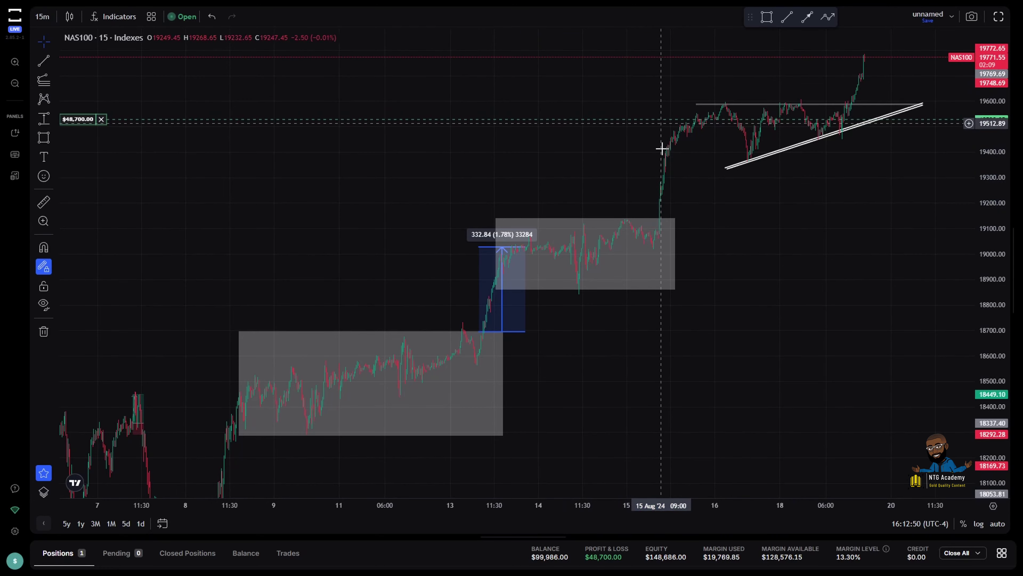
Step: Mark the 16 August low at the ascending trendline with a small circle centred at about 19369
left_click_drag(662, 149, 502, 388)
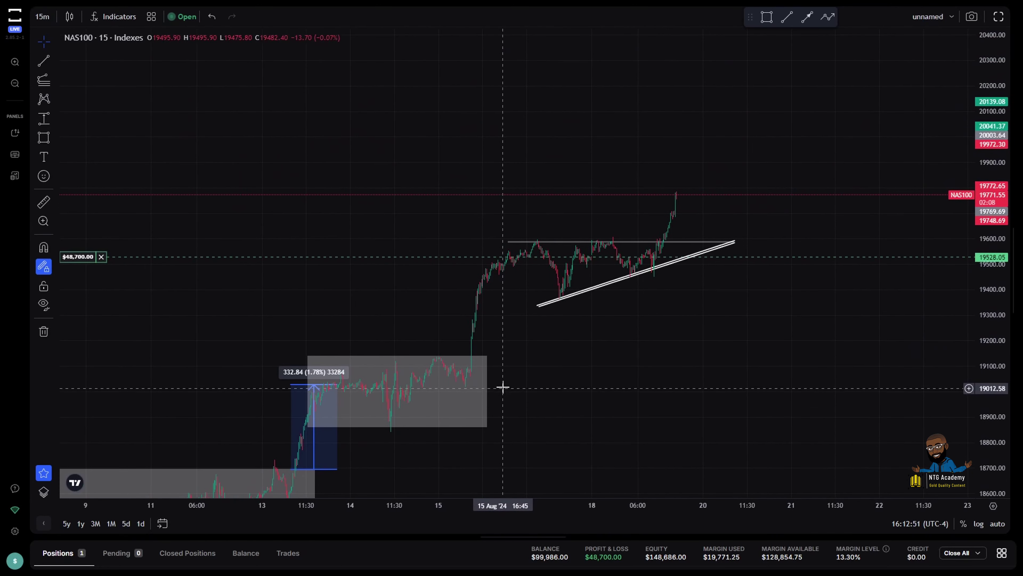
left_click(486, 384)
left_click(676, 44)
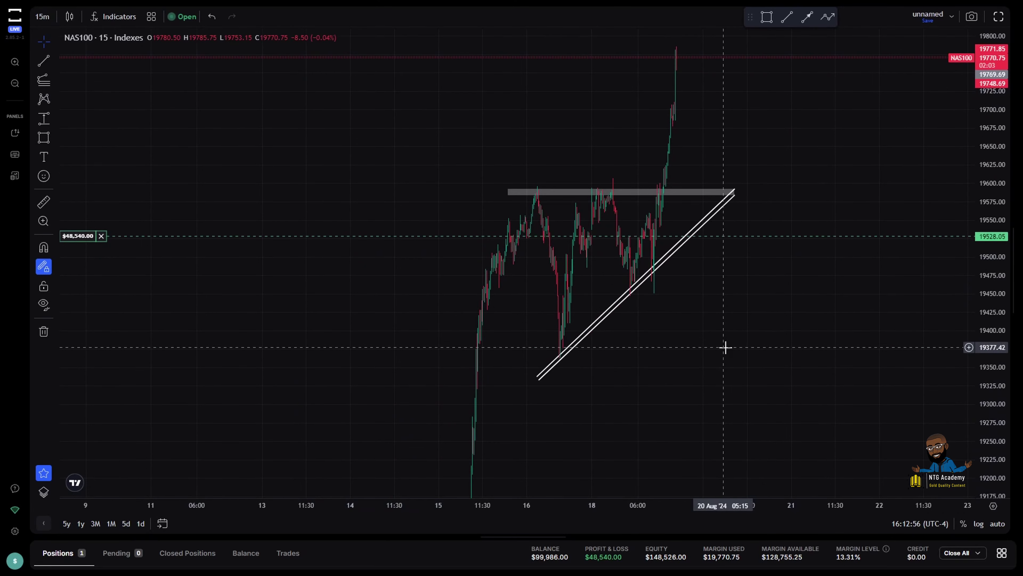
scroll(725, 347, "up", 5)
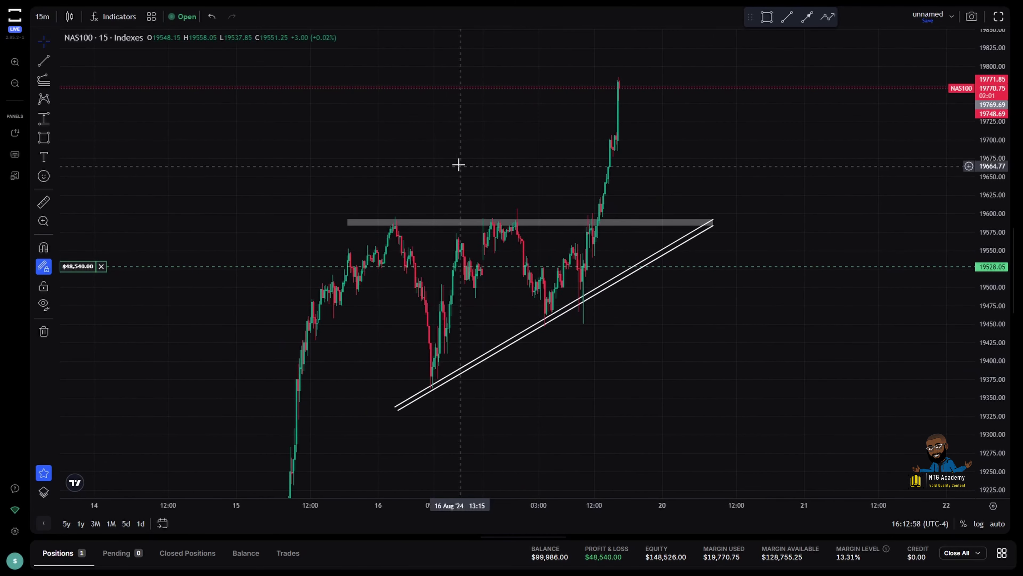
scroll(781, 402, "left", 5)
scroll(715, 366, "up", 2)
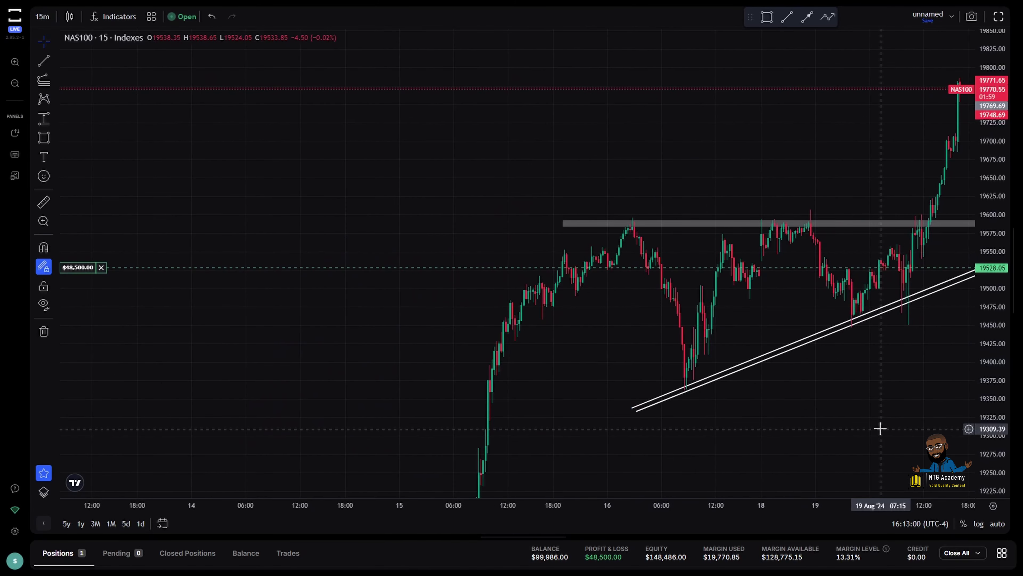
left_click_drag(880, 429, 665, 412)
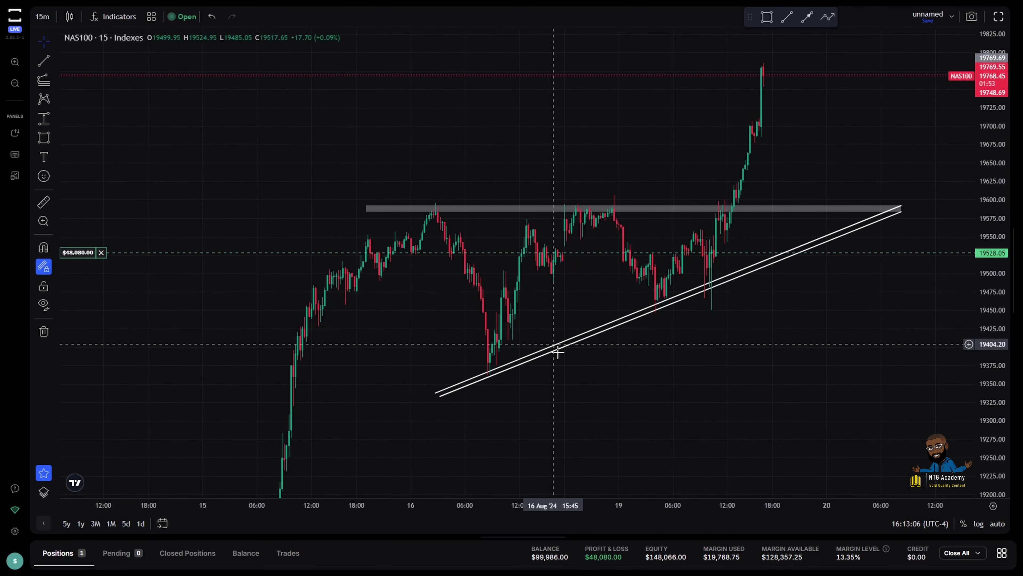
left_click(56, 138)
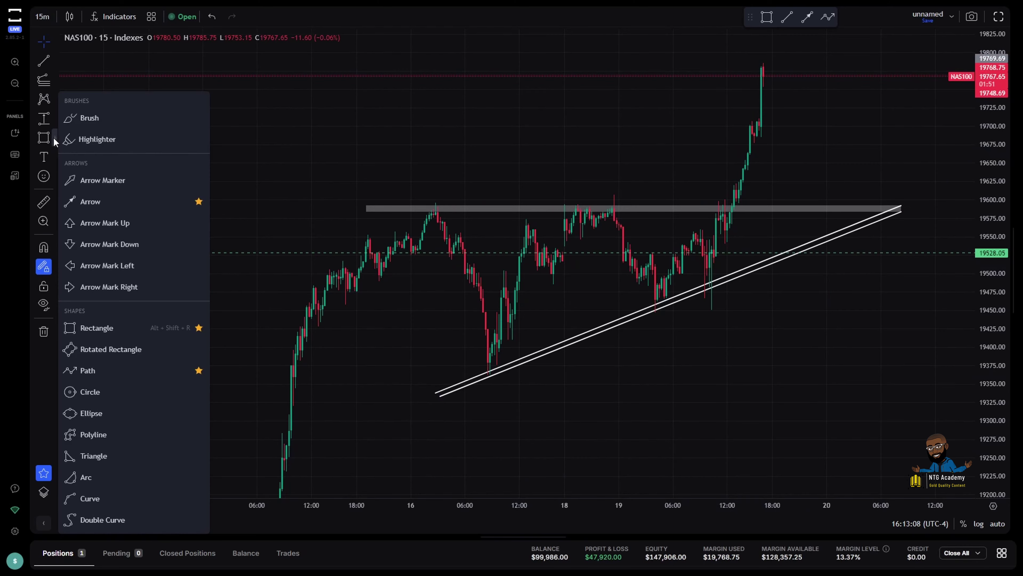
left_click(98, 388)
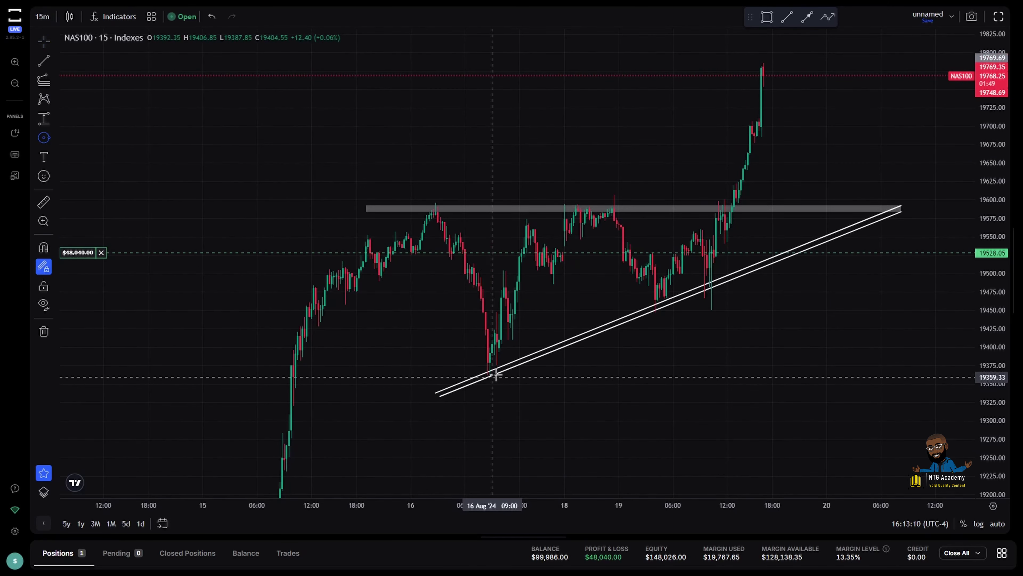
left_click(487, 370)
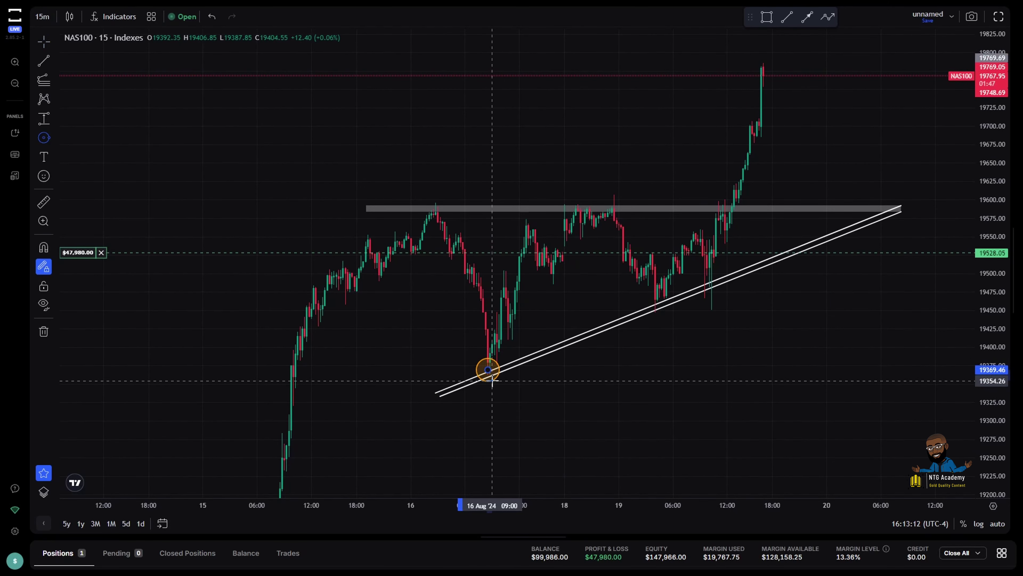
left_click(492, 381)
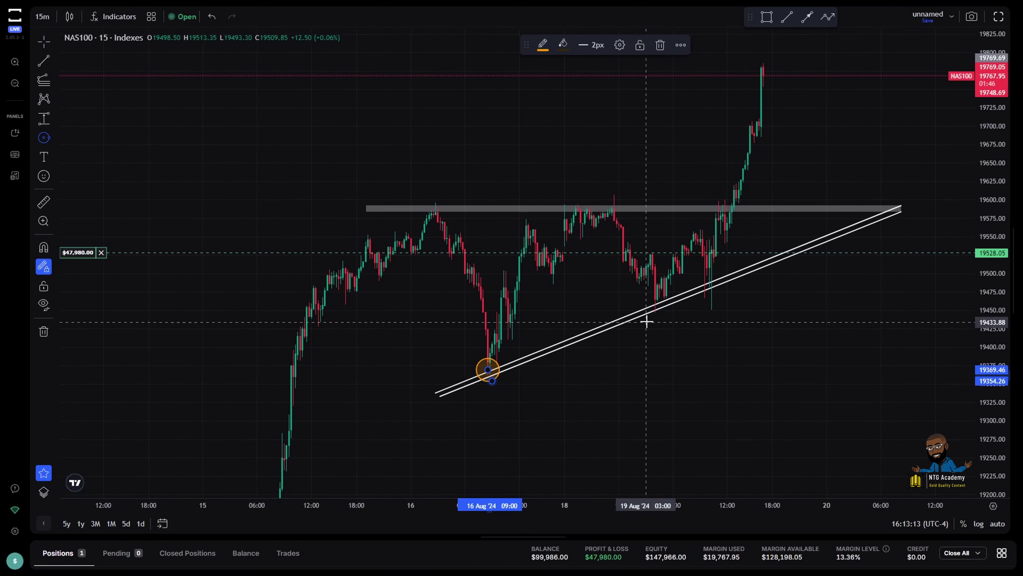
Step: Mark the two 19 August touches of the ascending trendline with small circles
left_click(658, 306)
left_click(661, 314)
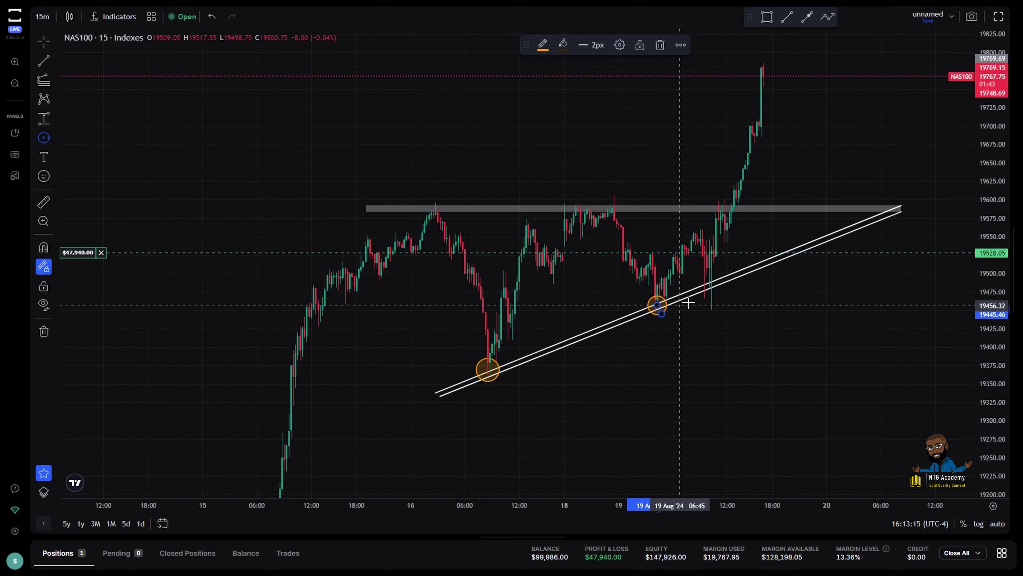
left_click(708, 281)
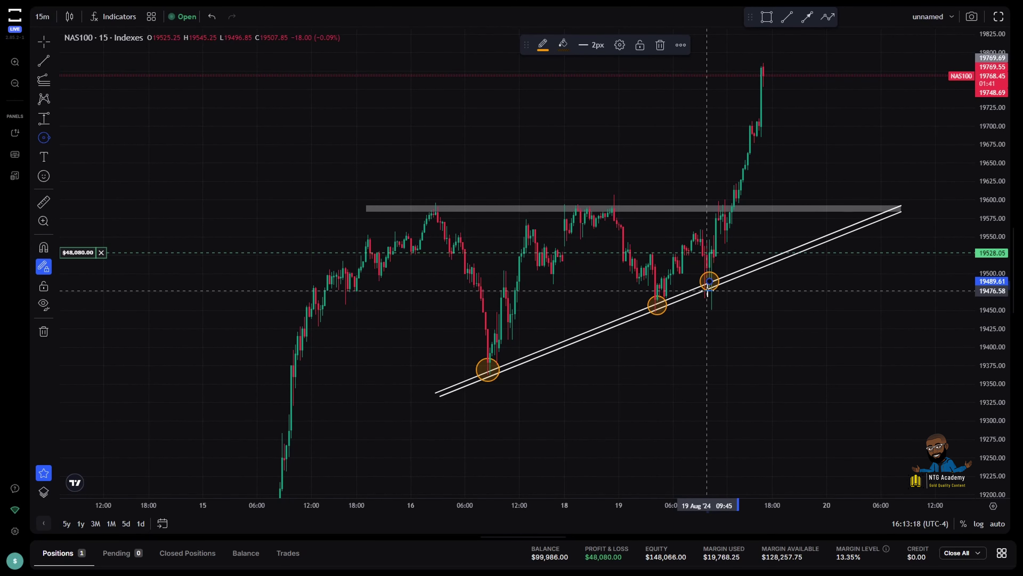
left_click(708, 290)
Step: Mark the three resistance touches on 16, 18 and 19 August with small circles centred at about 19589 to 19591
left_click(610, 208)
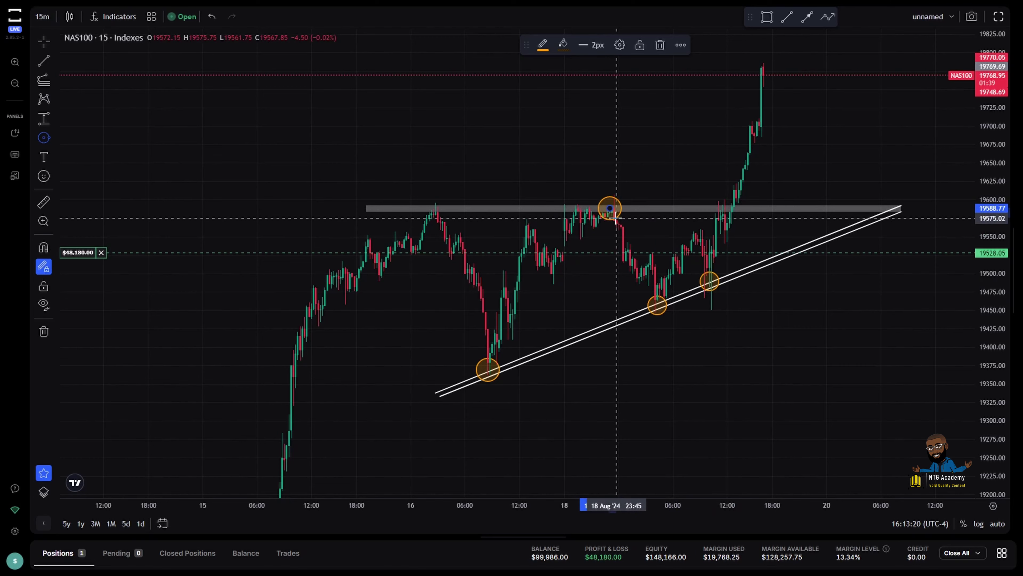
left_click(721, 207)
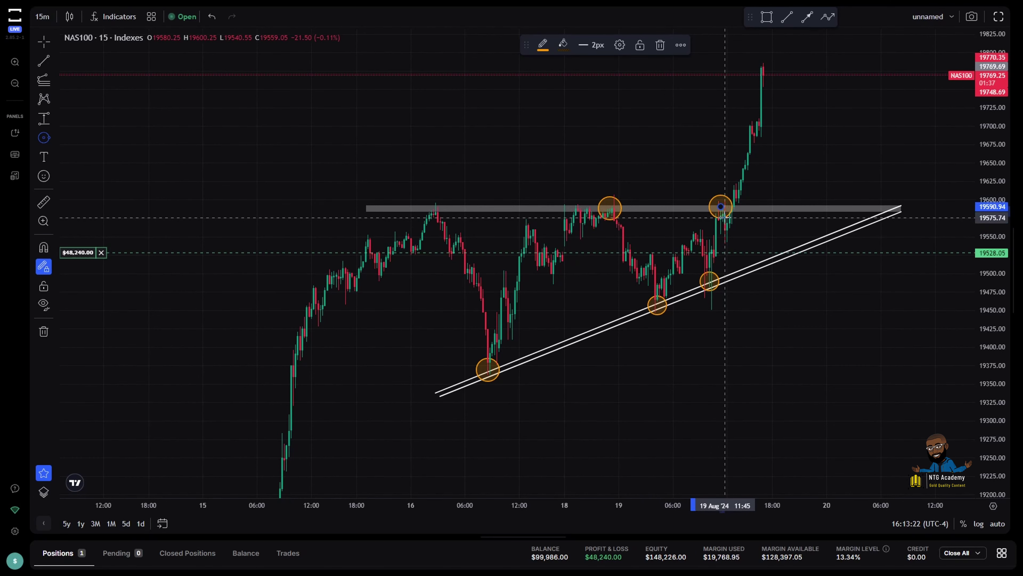
left_click(722, 213)
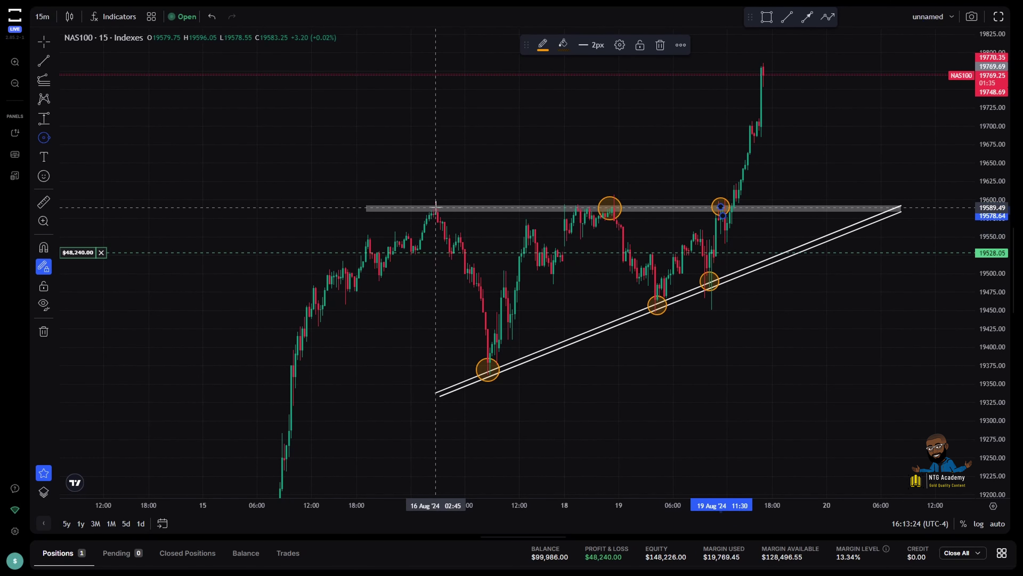
left_click(438, 217)
left_click(434, 269)
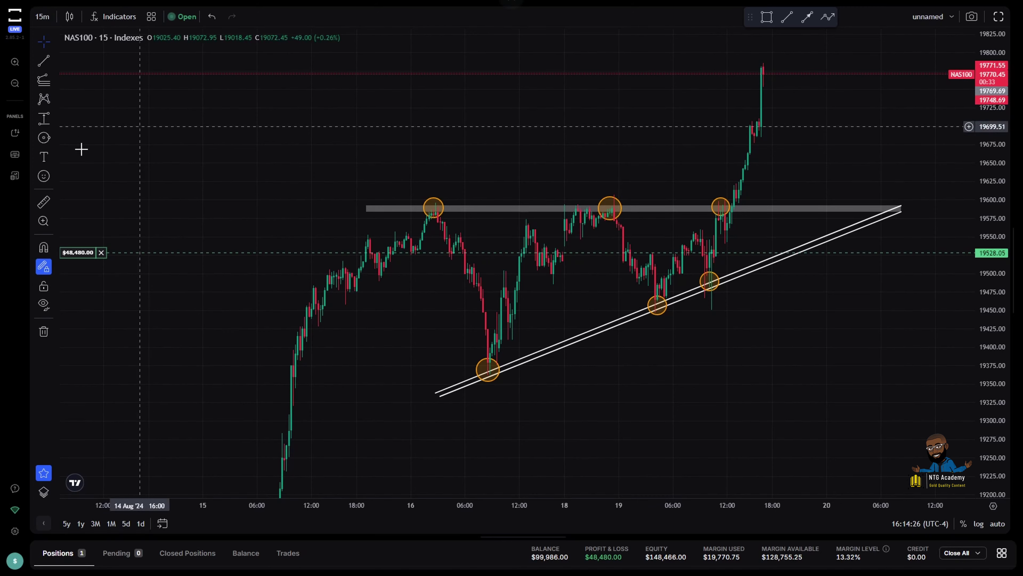
Step: Add price ranges over the pullbacks from resistance, from about 19589 to 19367 on 16 August and down to about 19463 on 19 August
left_click(432, 207, "shift")
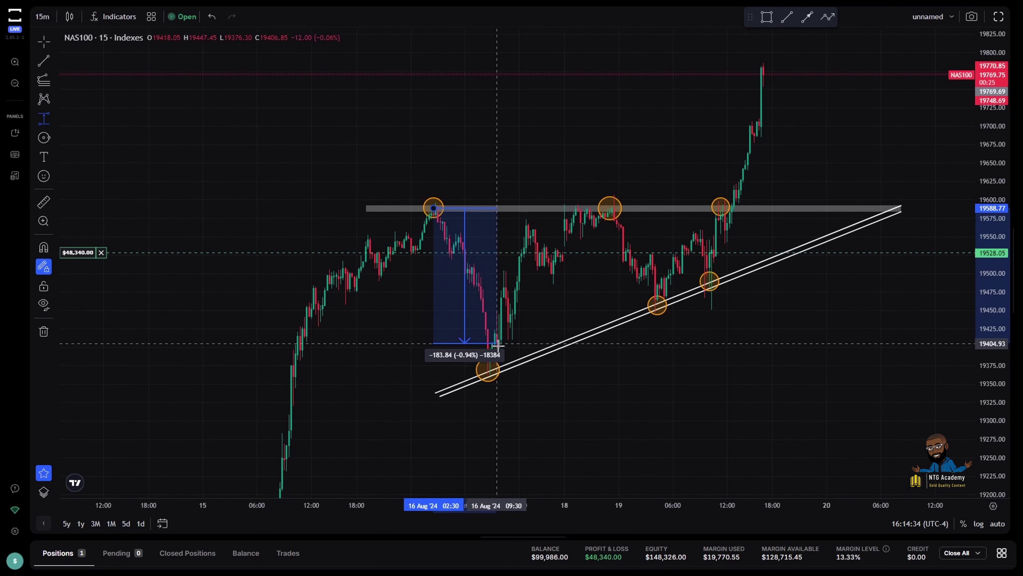
left_click(509, 370)
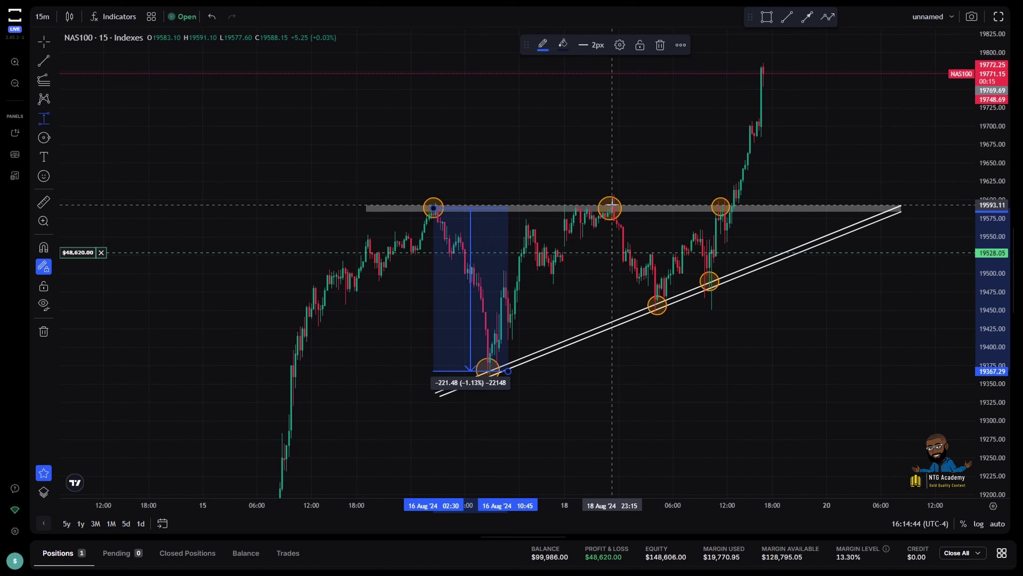
left_click_drag(611, 208, 681, 300)
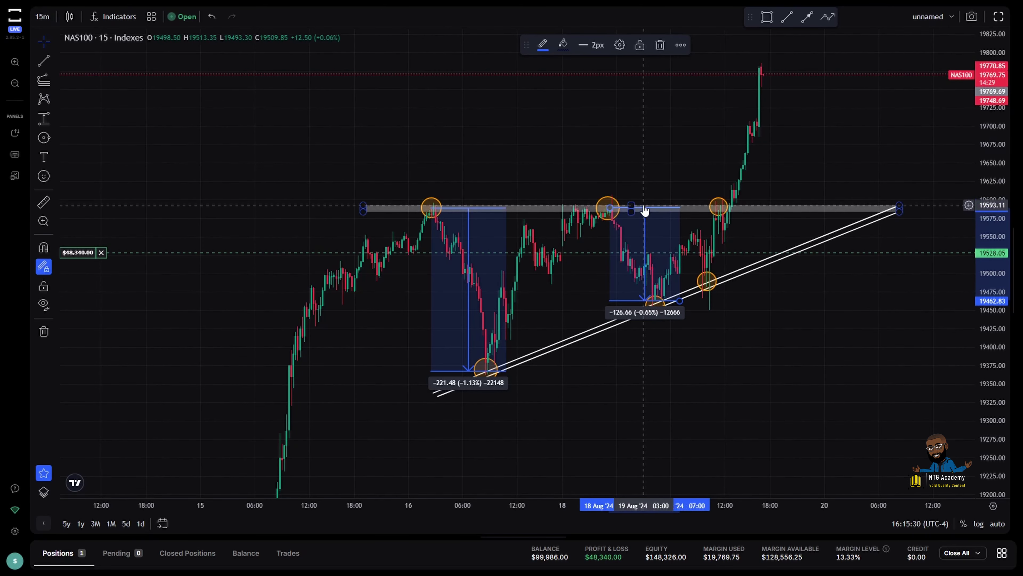
Step: Remove both price ranges from the pullbacks inside the ascending triangle
left_click(659, 46)
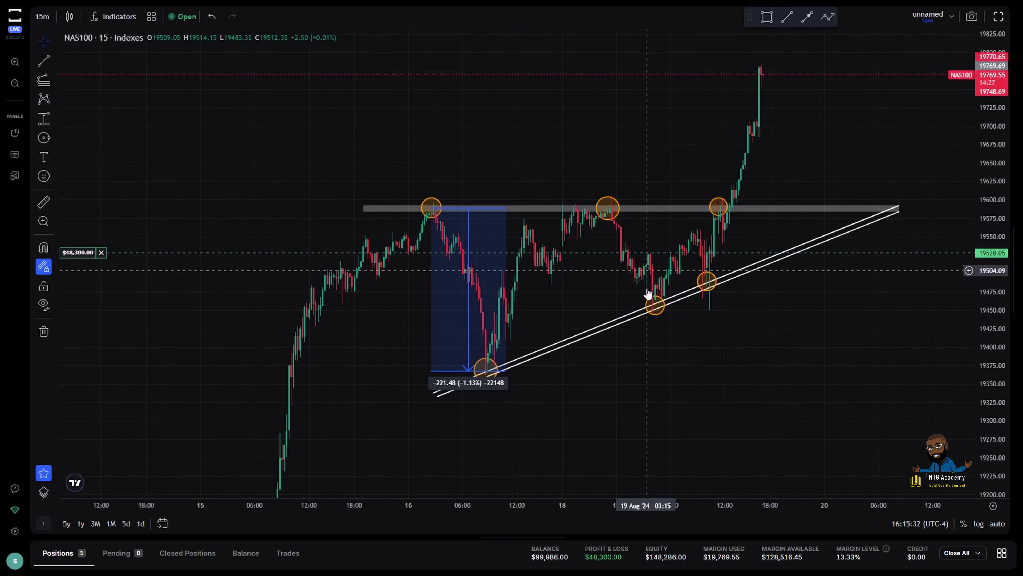
left_click(506, 229)
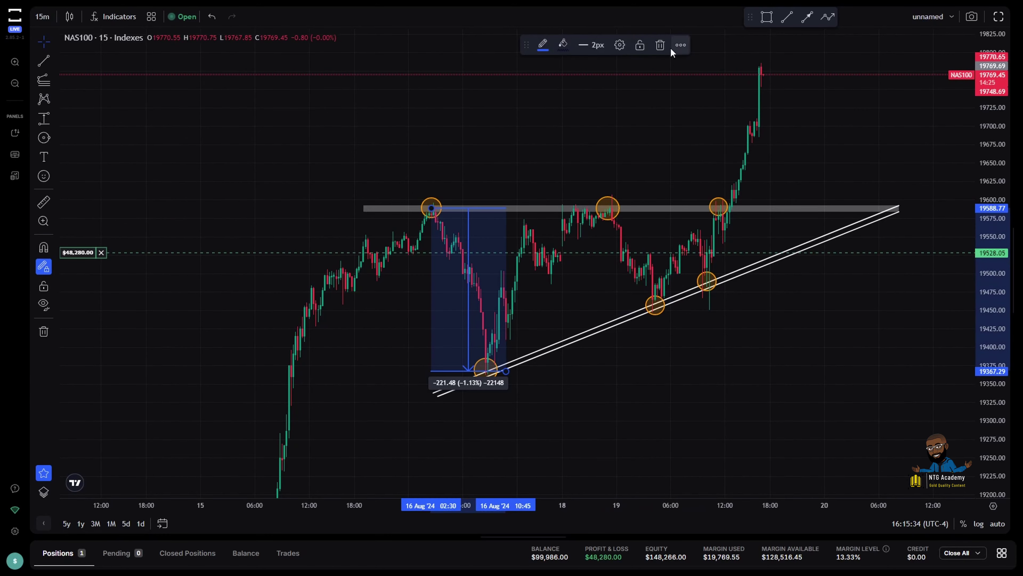
left_click(657, 45)
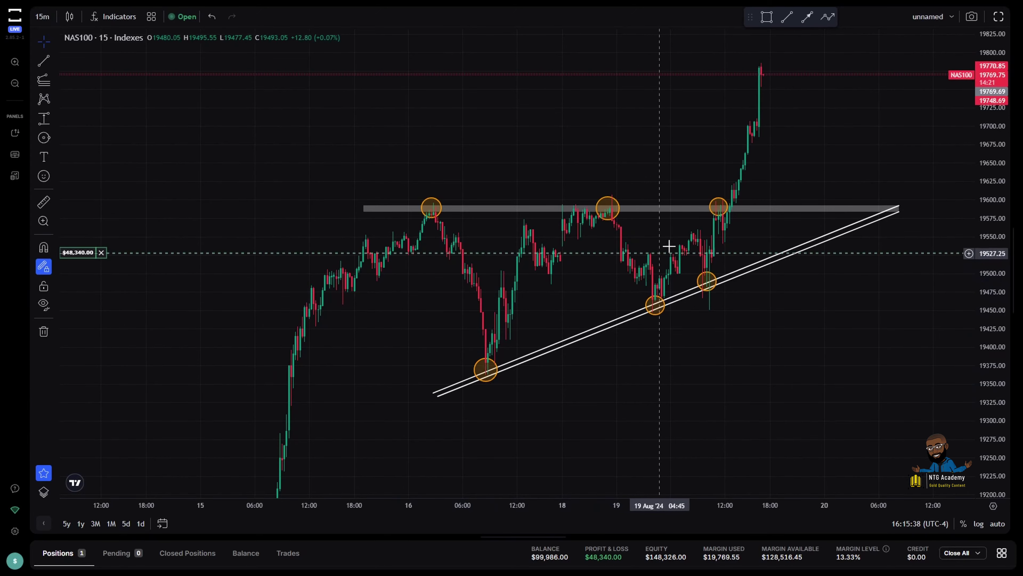
Step: Delete the 19 August resistance circle and the two 19 August circles on the ascending trendline
left_click_drag(737, 313, 795, 359)
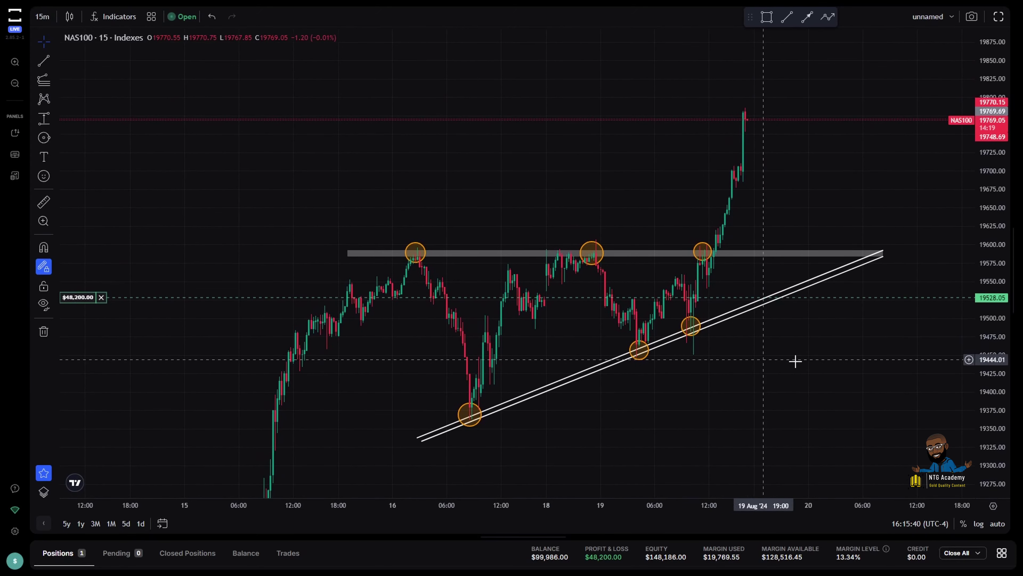
scroll(764, 415, "up", 2)
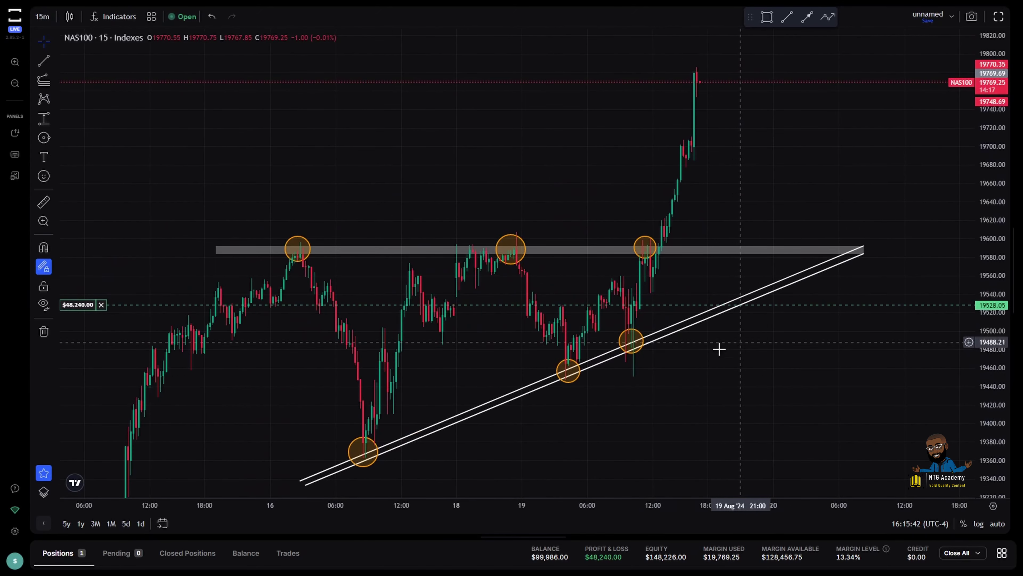
left_click(666, 339)
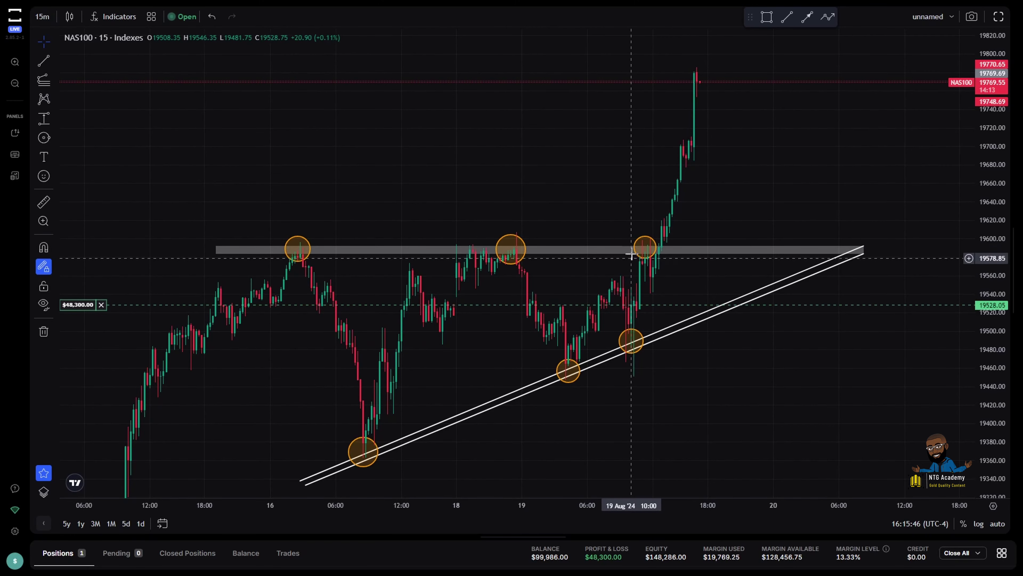
left_click(646, 248)
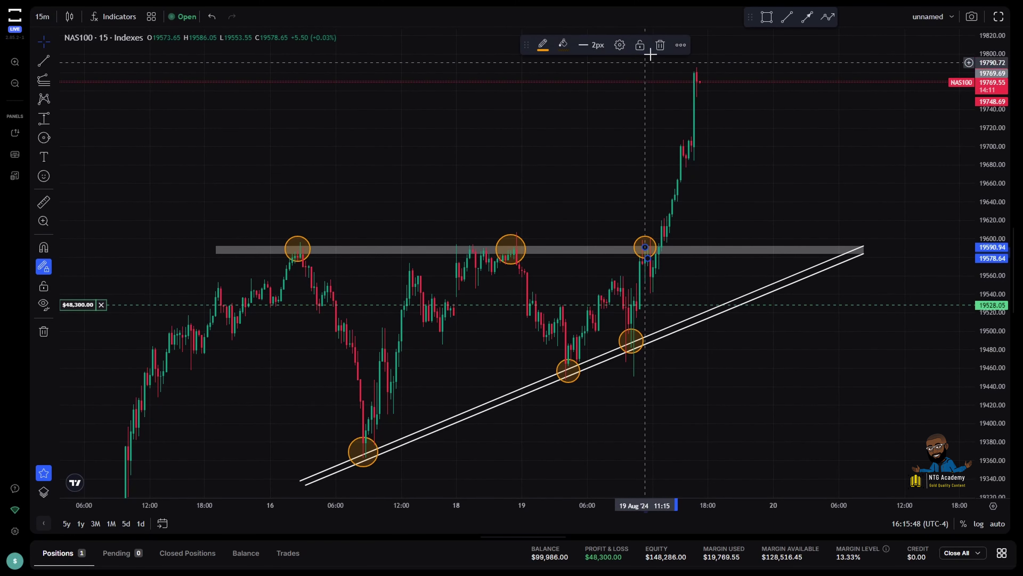
key("Delete")
left_click(636, 358)
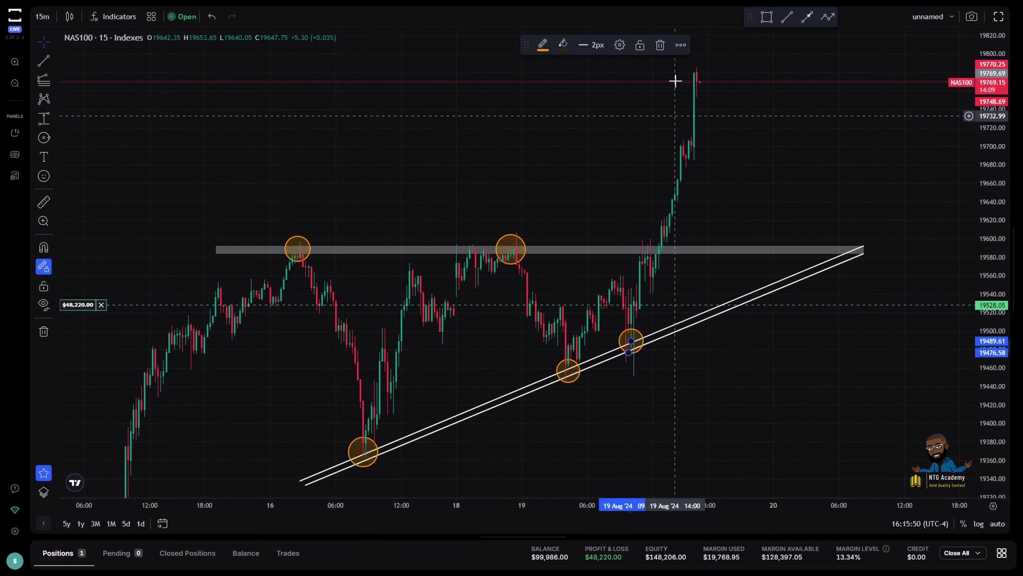
key("Delete")
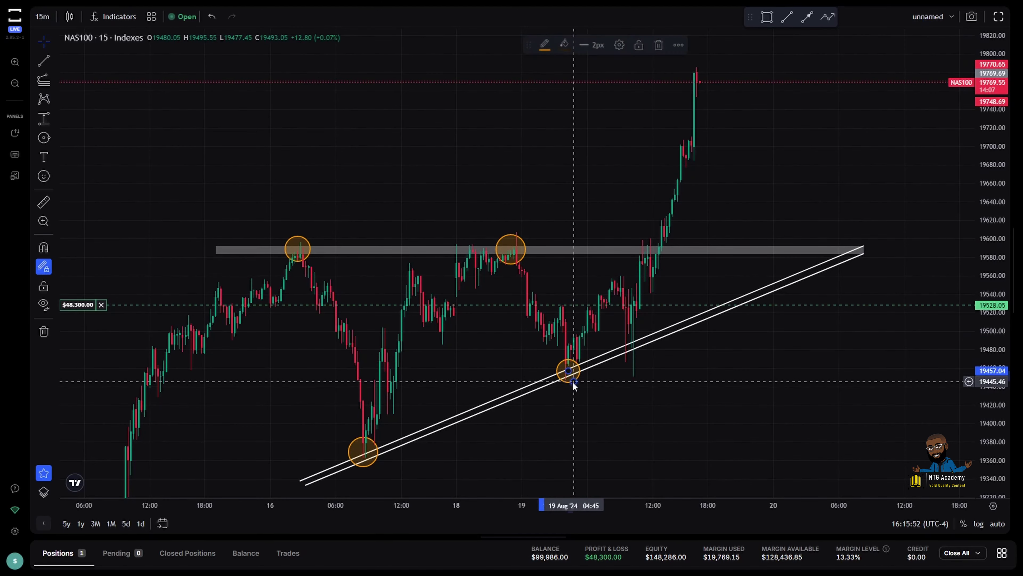
left_click(571, 379)
key("Delete")
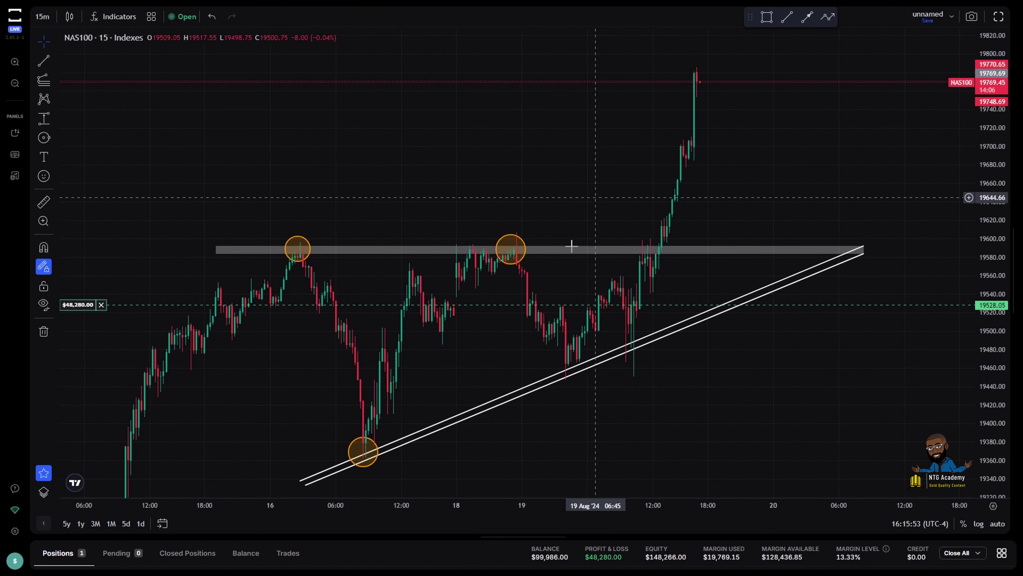
Step: Delete the remaining circles at the 18 and 16 August resistance touches and at the 16 August low
left_click(518, 261)
left_click(658, 44)
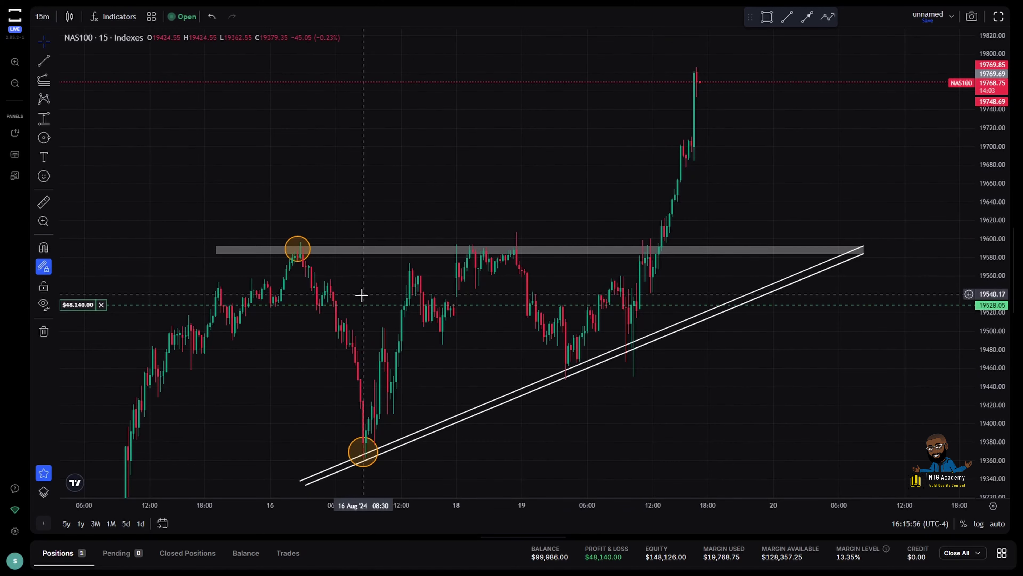
left_click(306, 256)
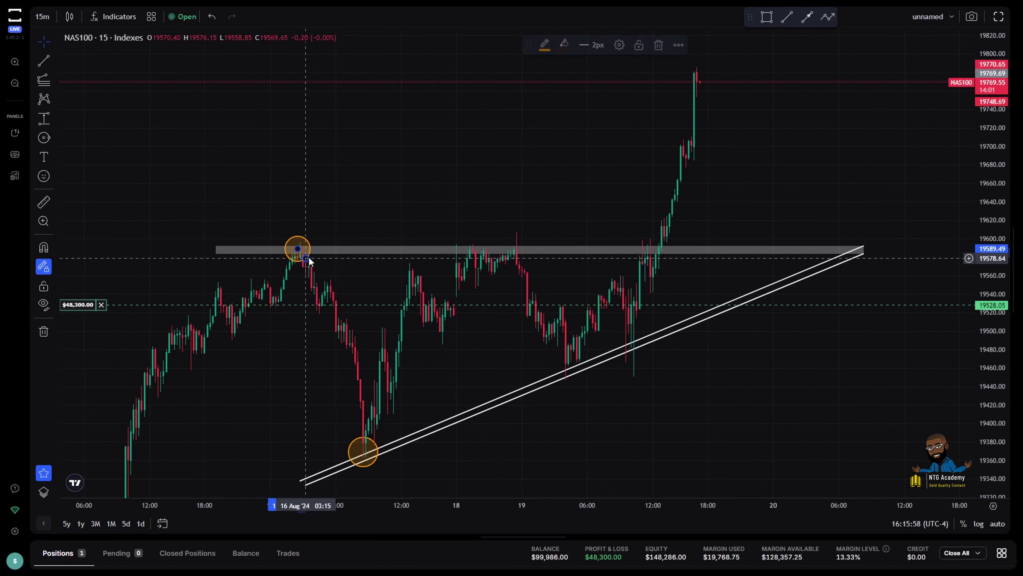
left_click(661, 51)
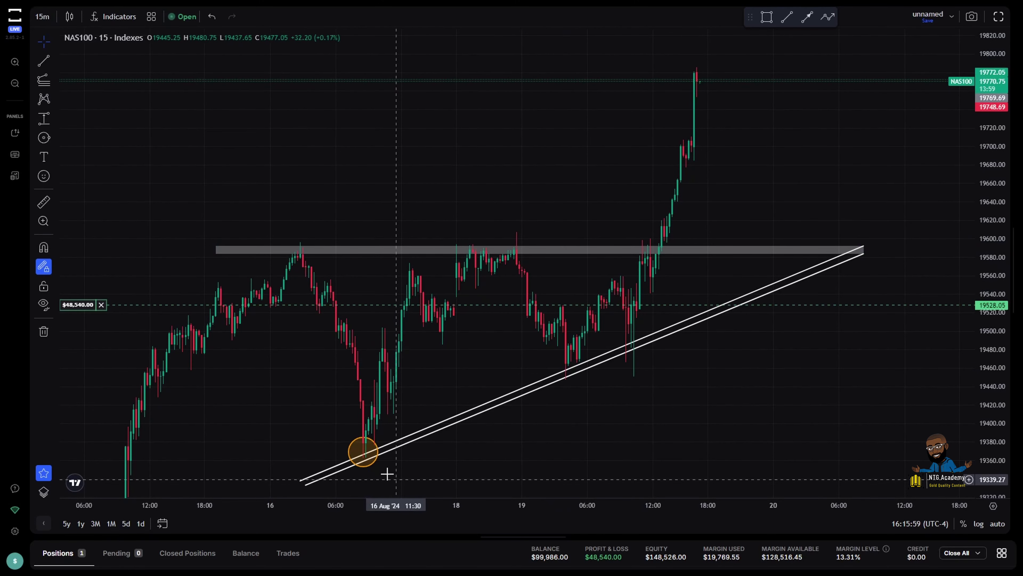
left_click(367, 462)
left_click(660, 45)
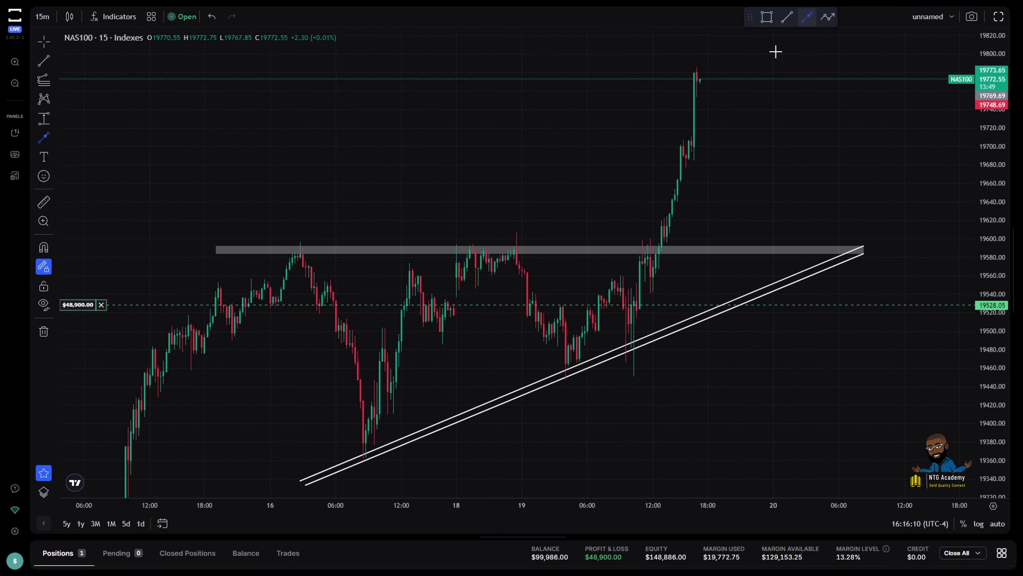
Step: Draw a nearly horizontal arrow from 19 August 01:00 to the 14:15 breakout candles at about 19682
left_click(532, 165)
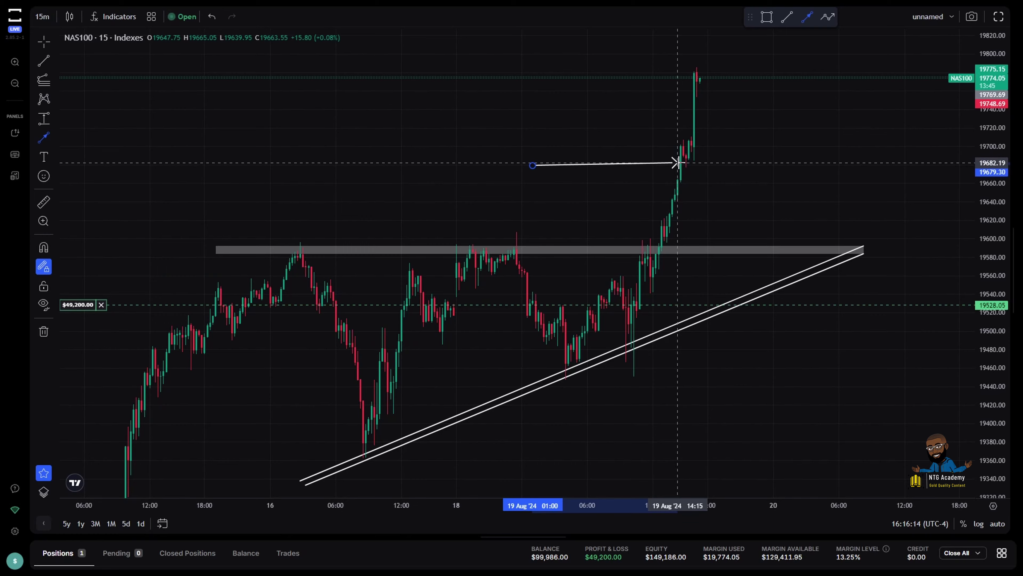
left_click(676, 163)
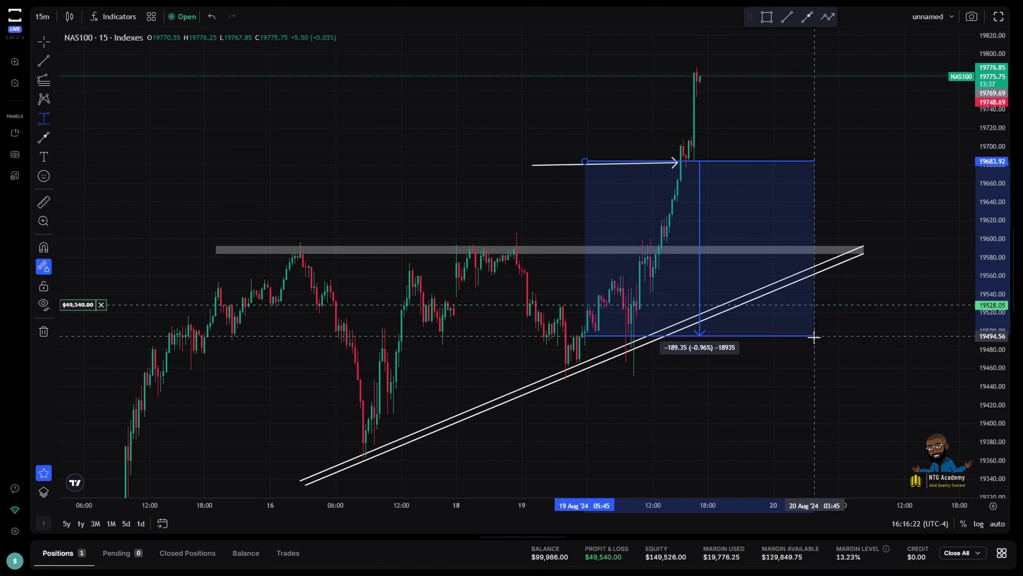
key("Escape")
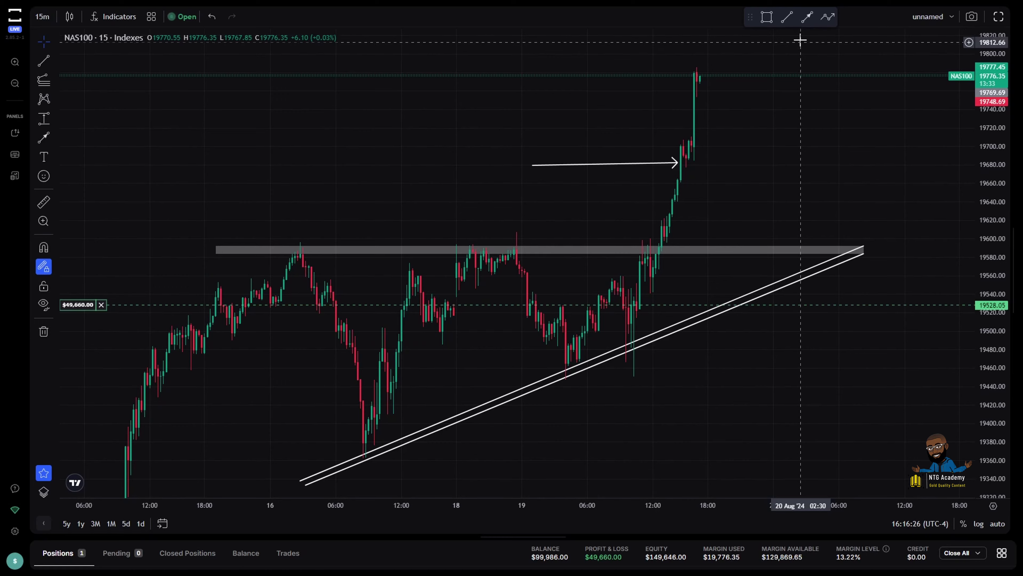
Step: Draw an arrow sloping down from about 19623 to the 19 August resistance touch at about 19583
left_click(807, 17)
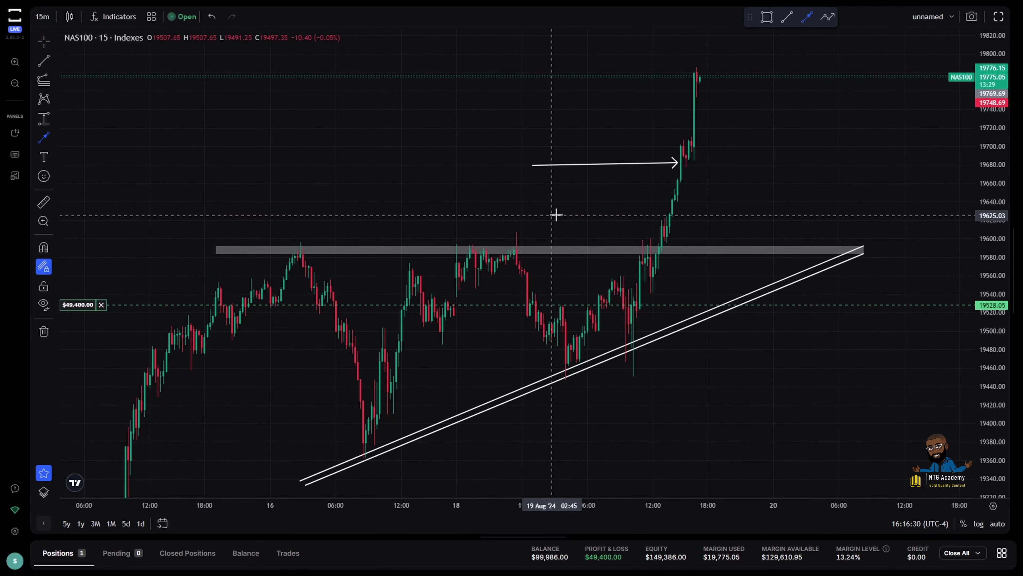
left_click(579, 217)
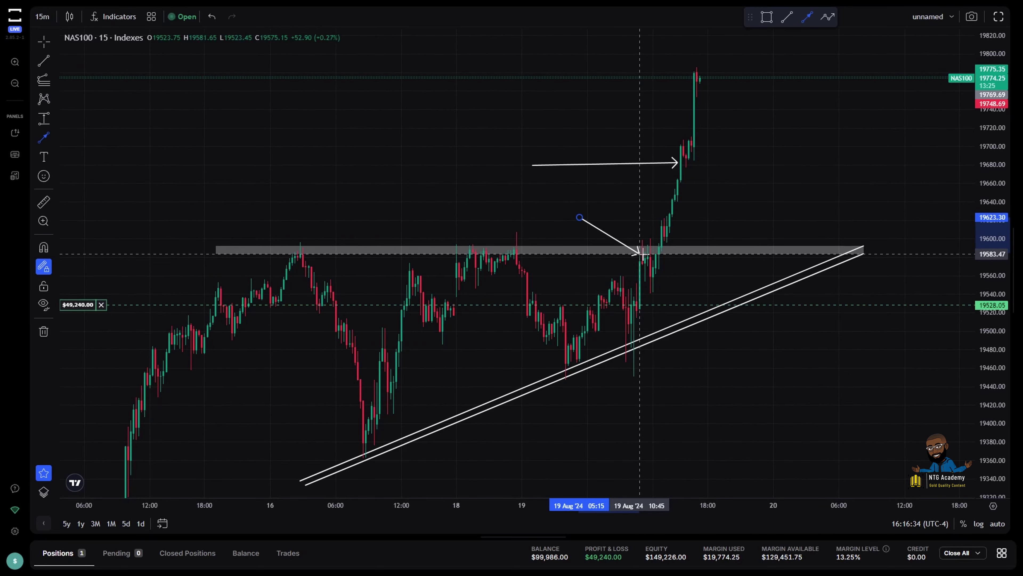
left_click(642, 253)
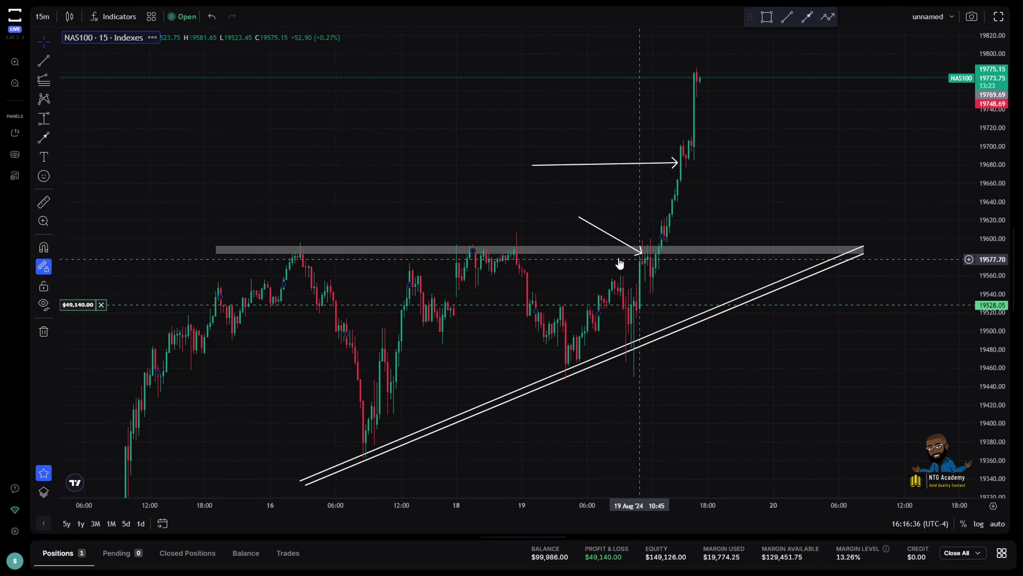
left_click(53, 118)
left_click(121, 85)
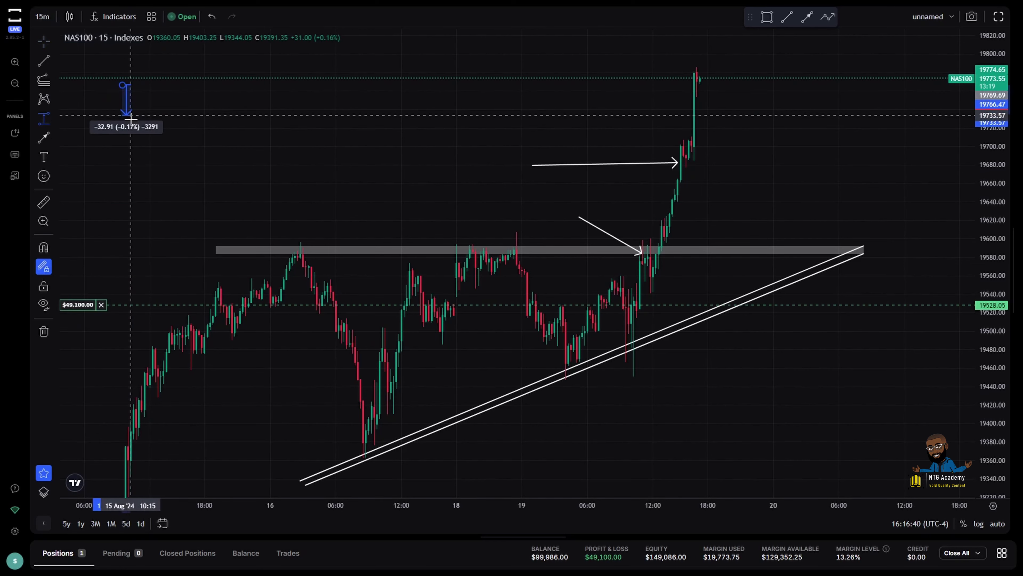
key("Escape")
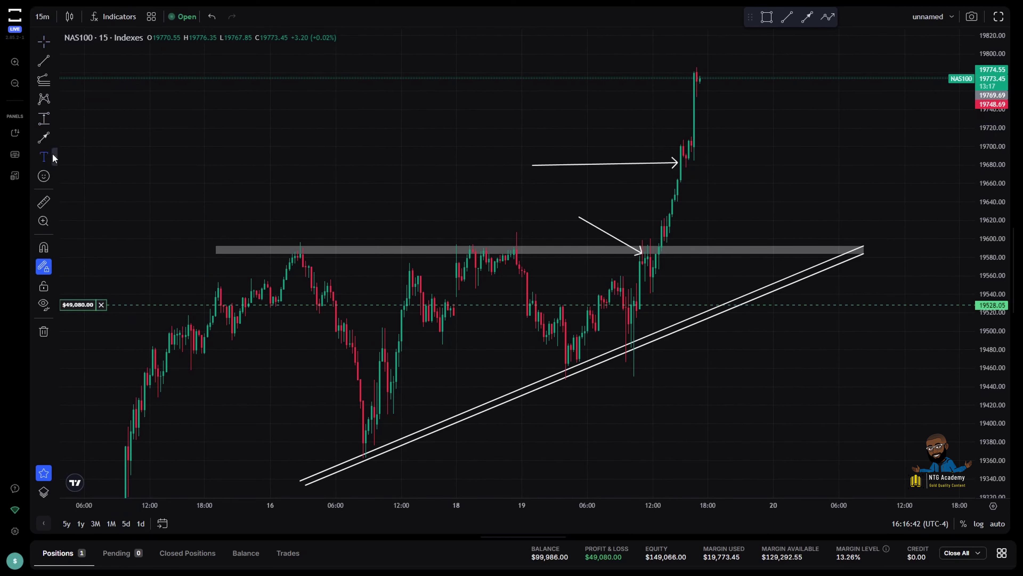
Step: Mark the 19 August resistance touch at the arrow tip with a small circle centred at about 19588
left_click(54, 138)
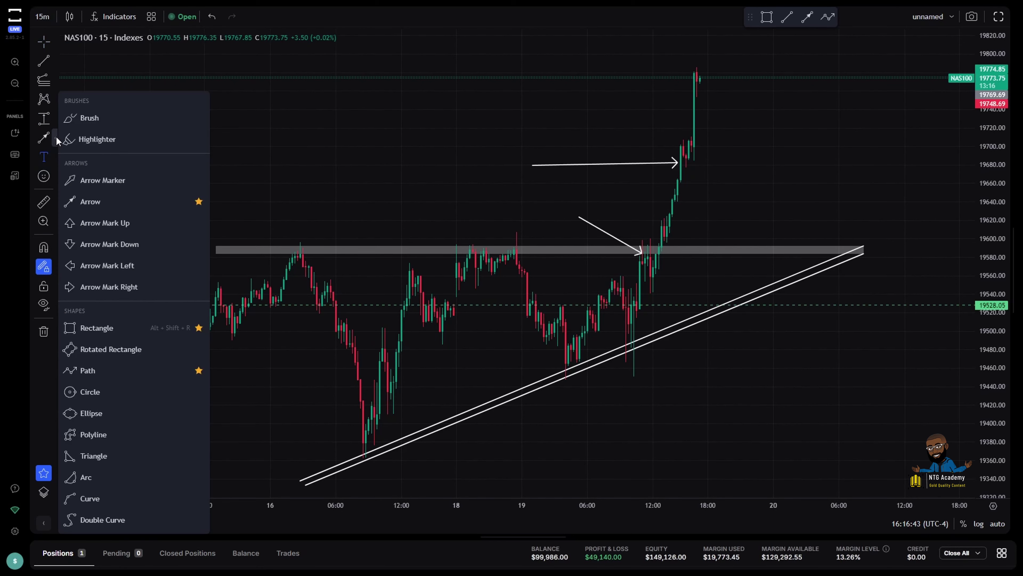
left_click(87, 389)
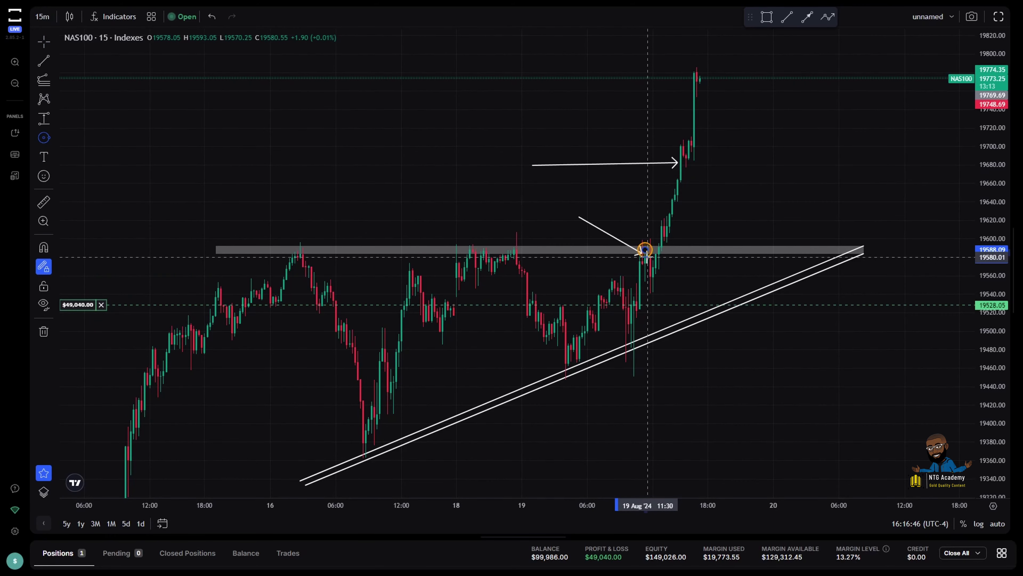
left_click(648, 257)
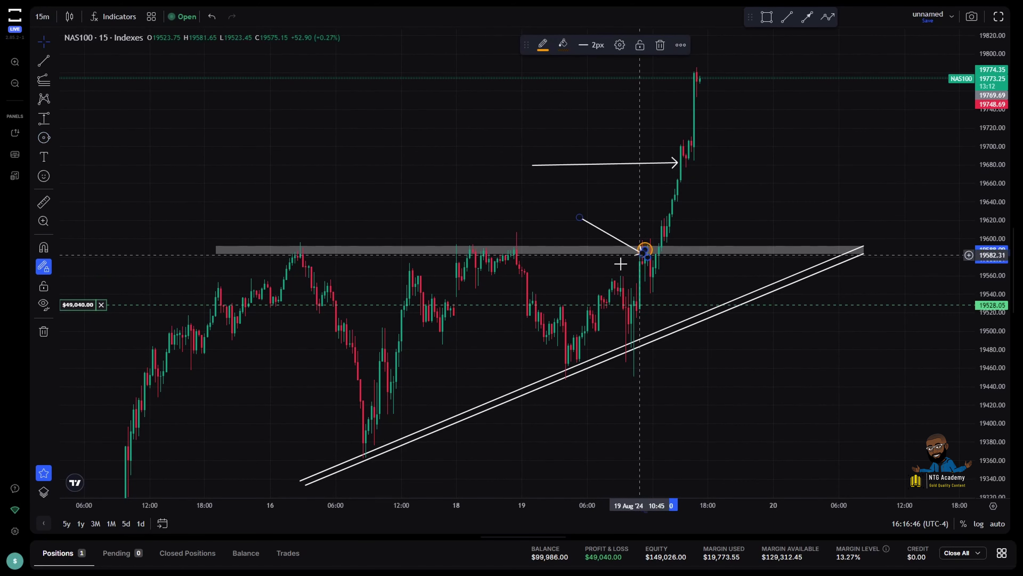
Step: Add a price range over the 19 August pullback below resistance, from about 19589 down to 19545
left_click(48, 121)
left_click(644, 256)
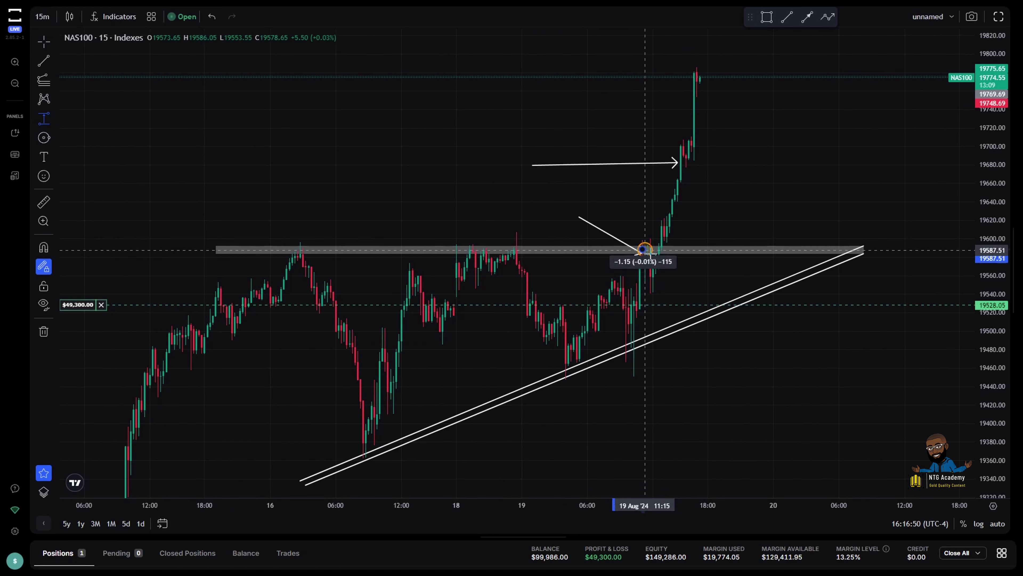
left_click(671, 289)
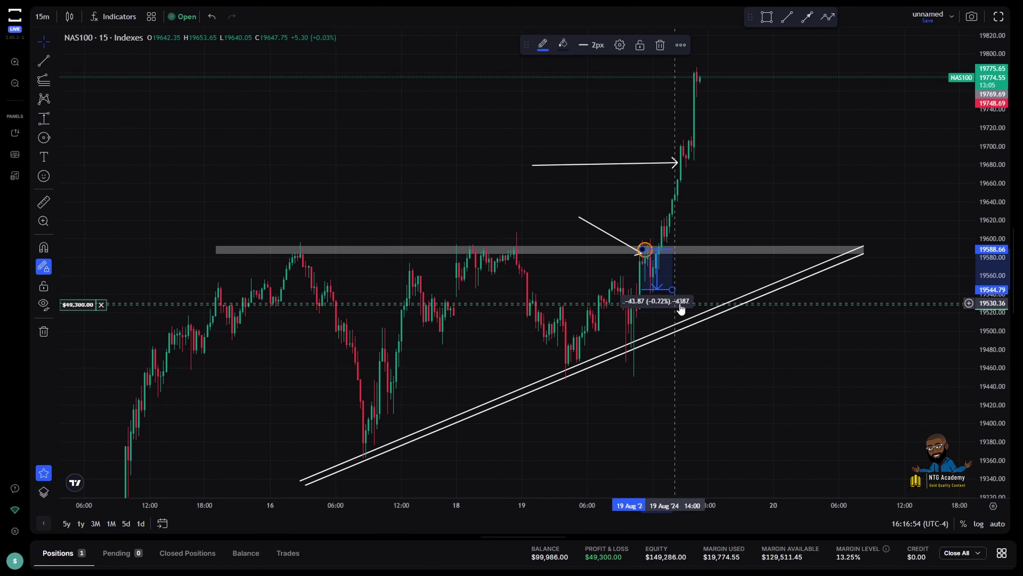
left_click(670, 288)
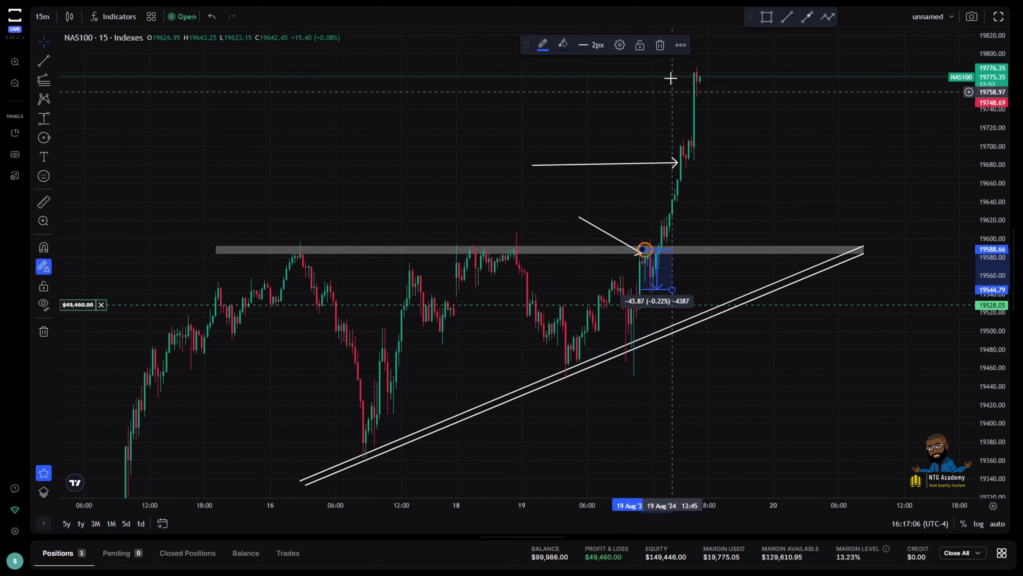
Step: Delete the price range, the sloping arrow and the small circle at the 19 August resistance touch
left_click(659, 45)
left_click(643, 254)
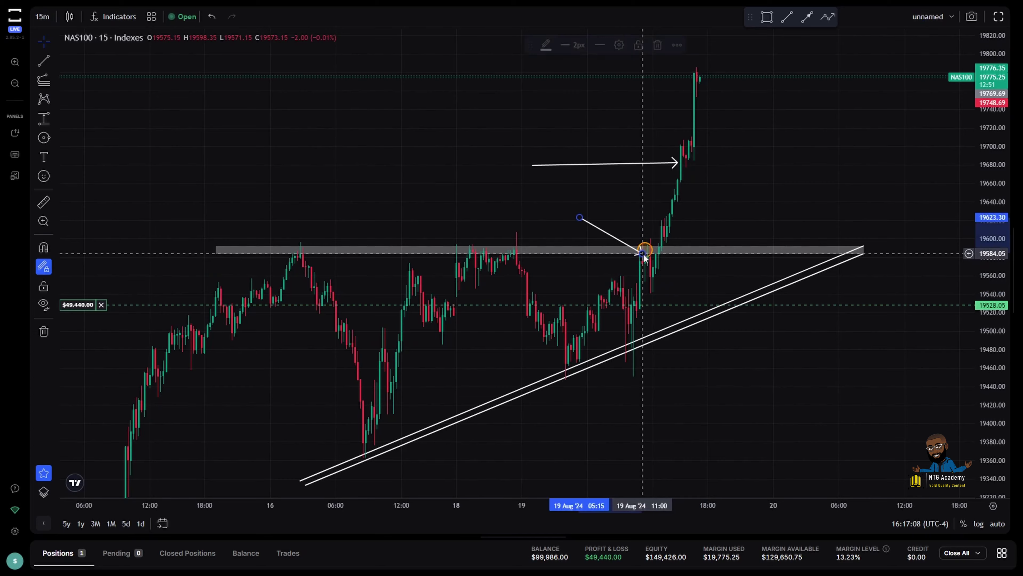
left_click(664, 52)
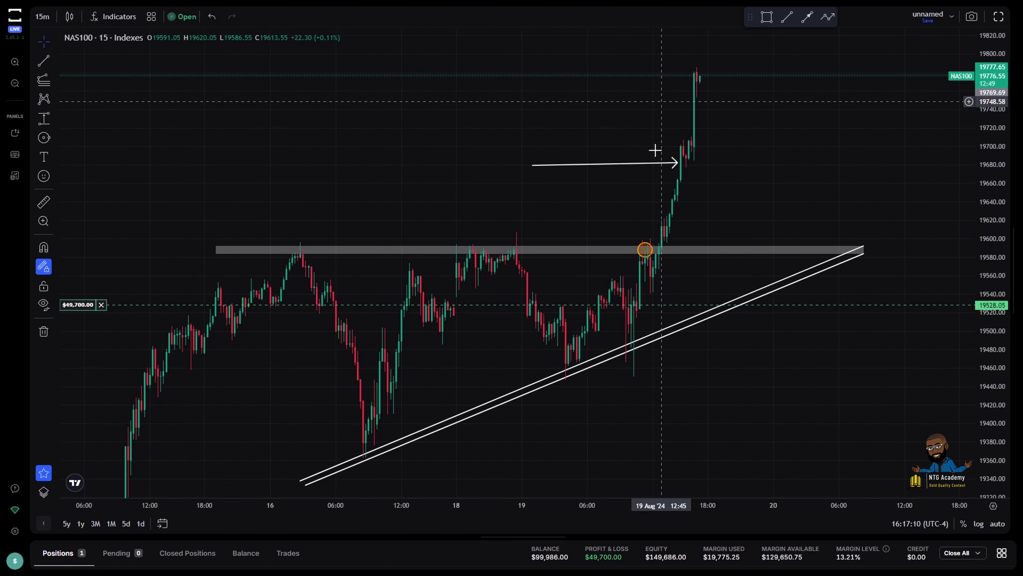
left_click(645, 261)
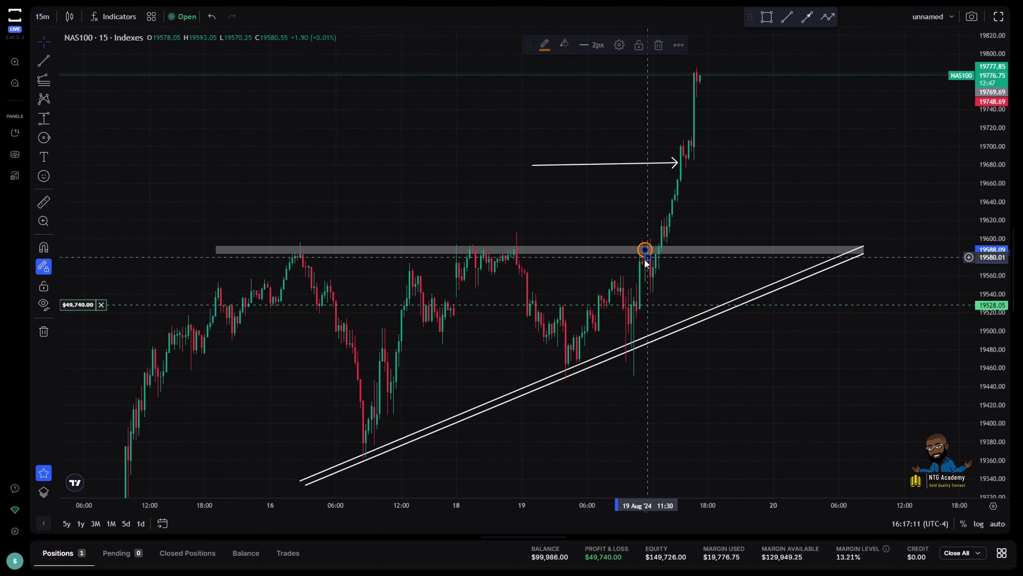
left_click(660, 48)
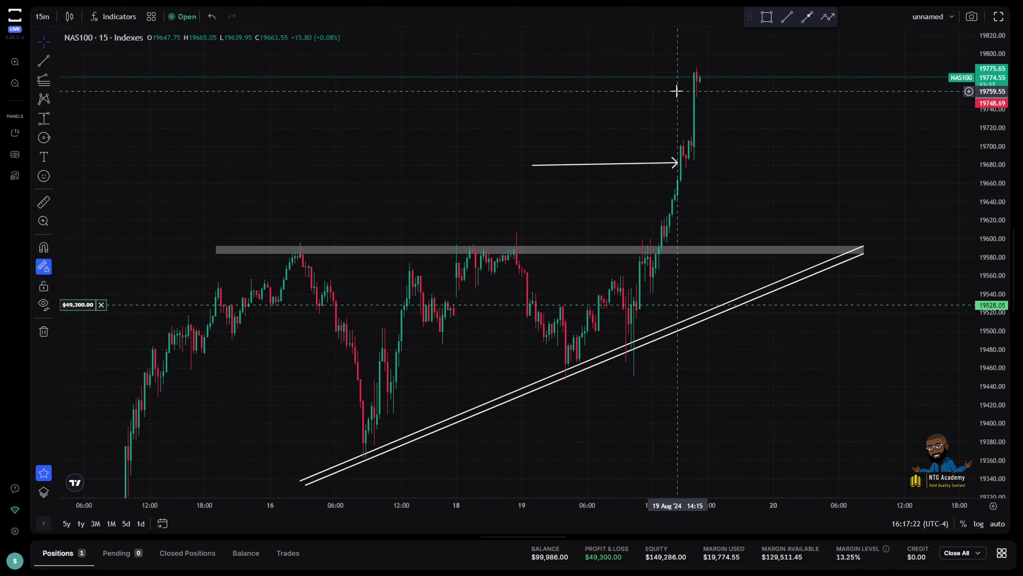
Step: Mark the opens of the 19 August 09:30, 09:45 and 10:00 candles with small circles centred at about 19526, 19525 and 19508.5
scroll(440, 403, "up", 4)
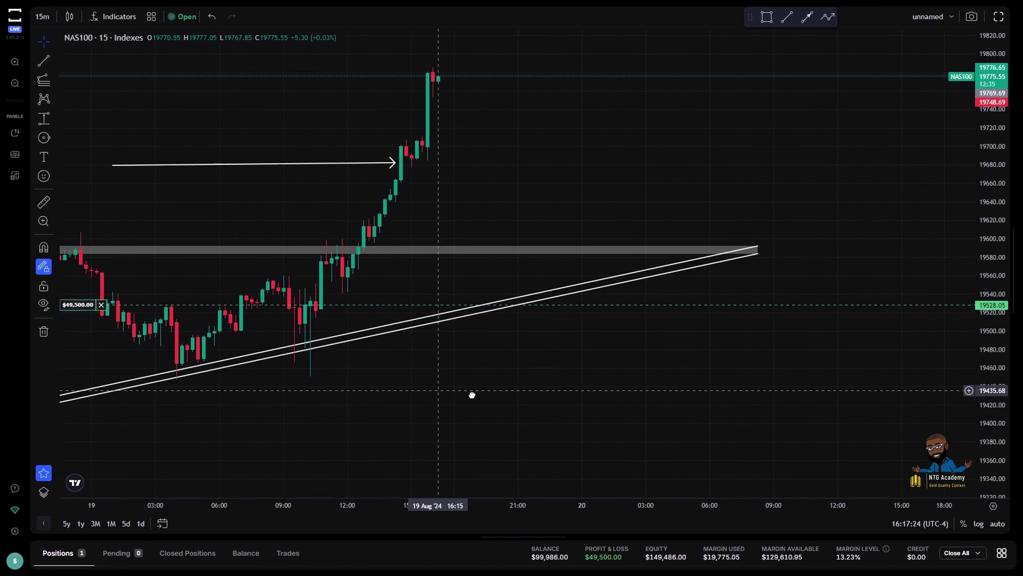
left_click_drag(470, 393, 849, 417)
scroll(849, 418, "up", 3)
scroll(763, 327, "up", 4)
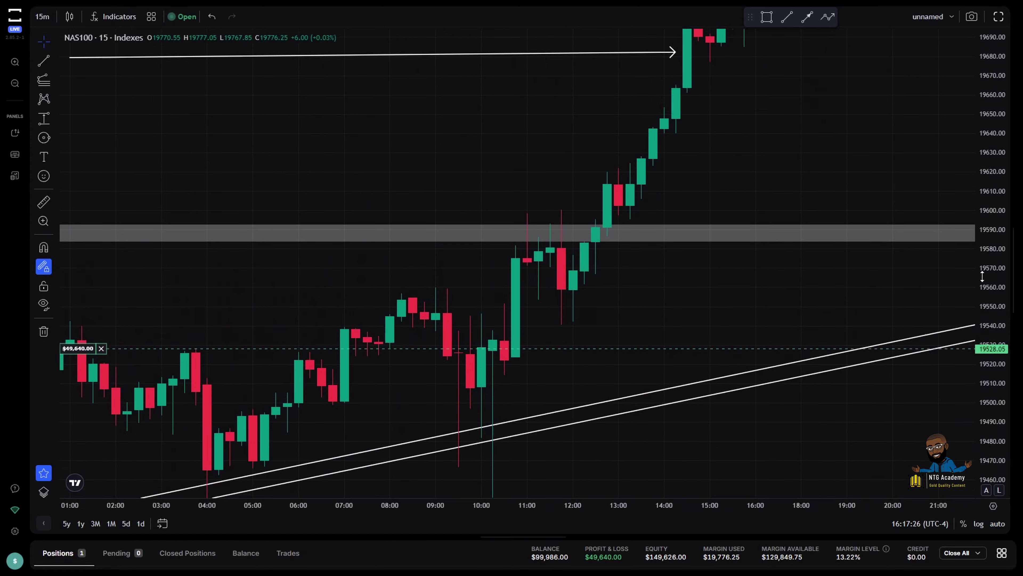
left_click_drag(763, 328, 879, 139)
scroll(788, 242, "up", 3)
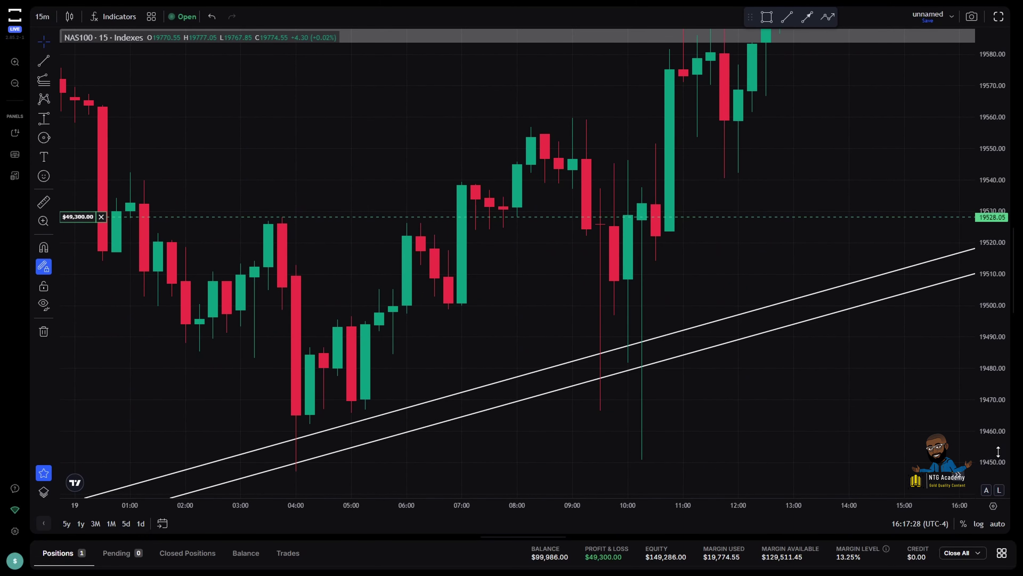
scroll(639, 193, "up", 3)
left_click_drag(640, 194, 603, 297)
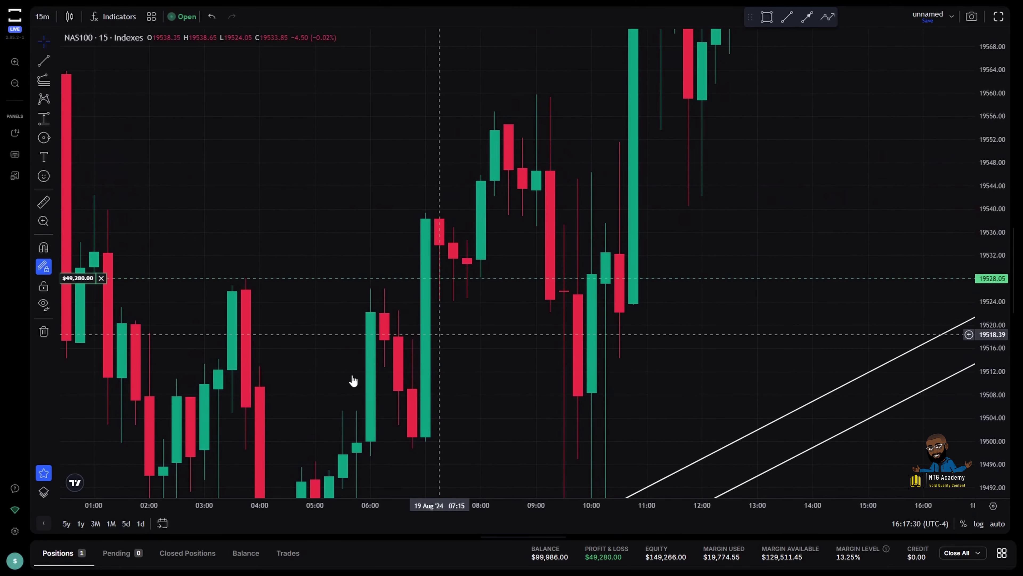
left_click(45, 137)
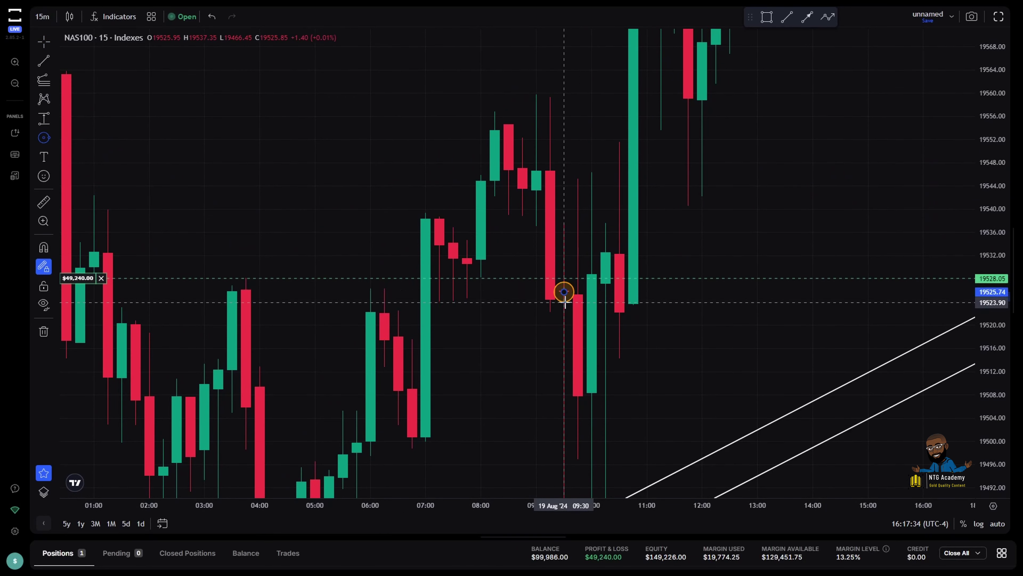
left_click(565, 302)
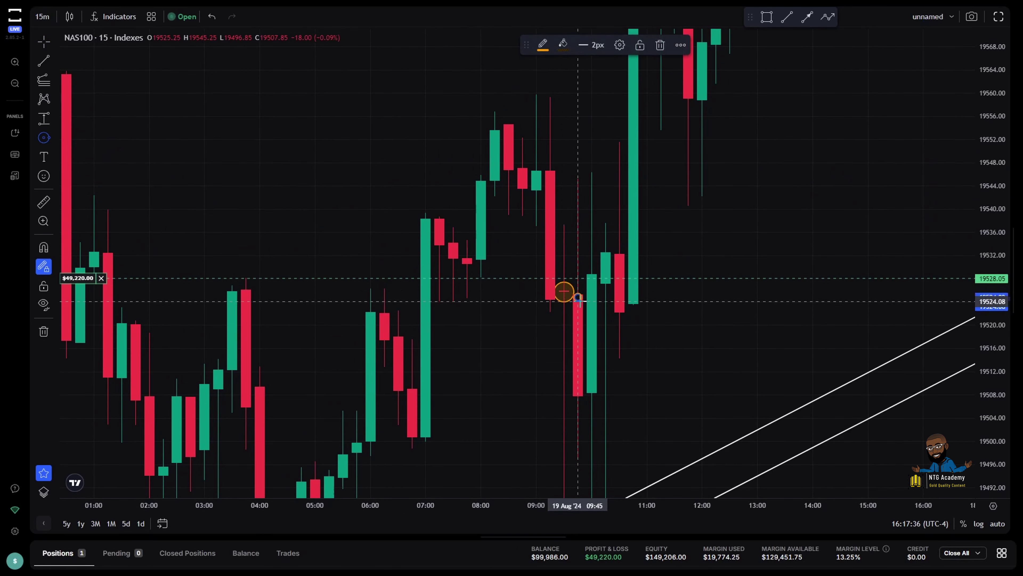
left_click(578, 307)
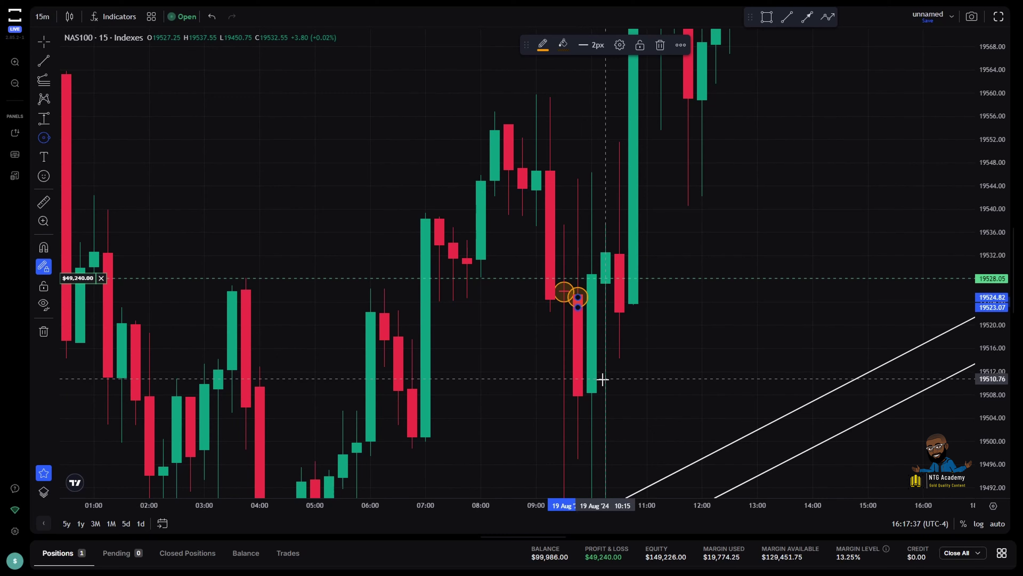
left_click(591, 391)
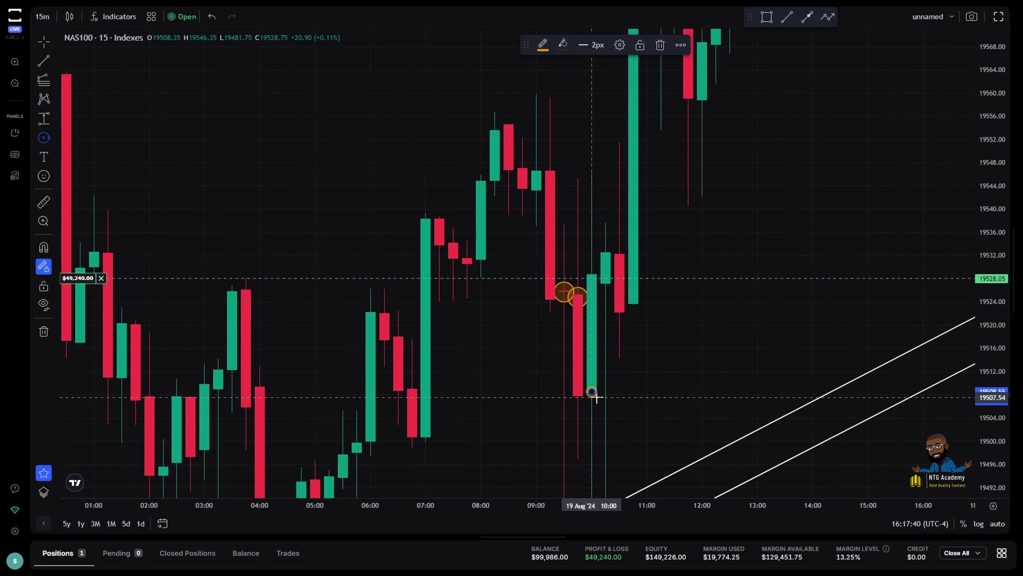
left_click(598, 407)
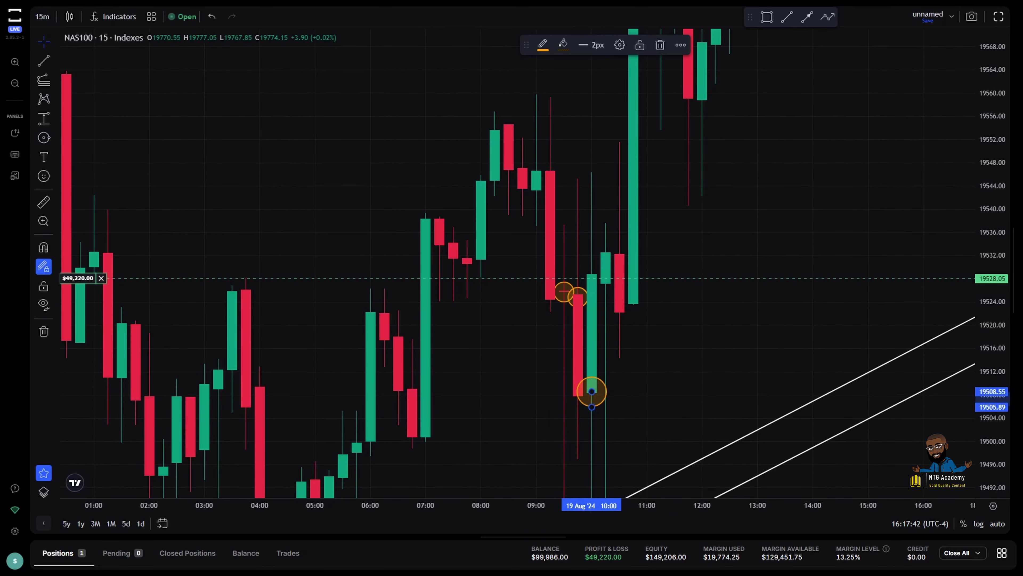
Step: Draw a short arrow from 19 August 11:00 at about 19520 to the 10:00 candle, with its tip at about 19518
left_click(807, 17)
left_click(647, 325)
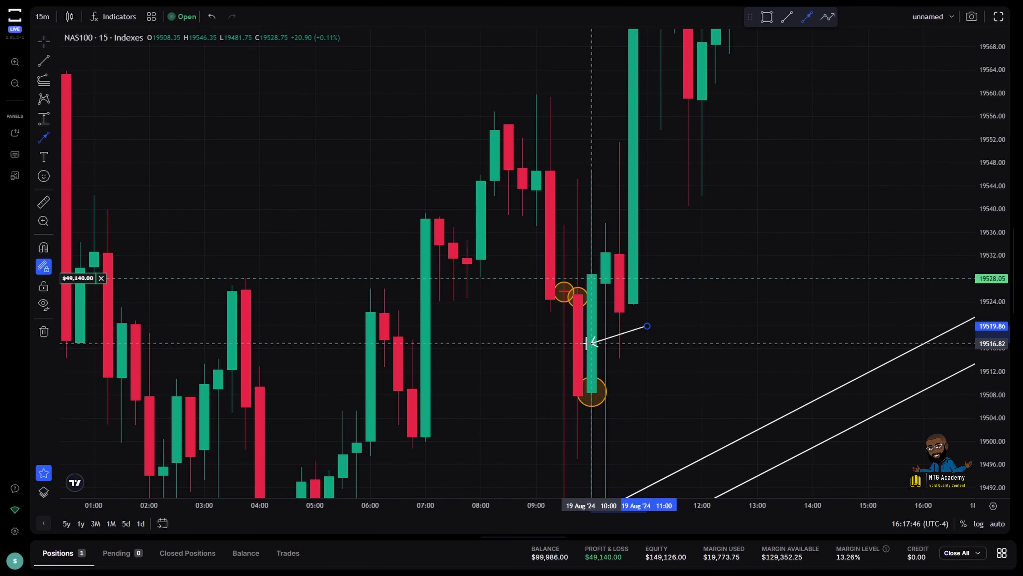
left_click(587, 344)
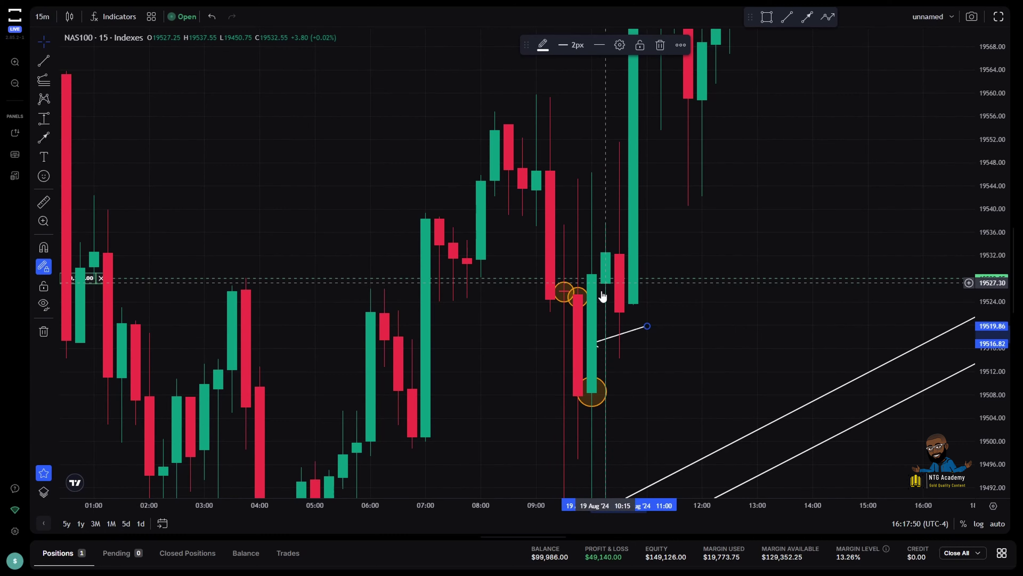
left_click_drag(685, 377, 690, 283)
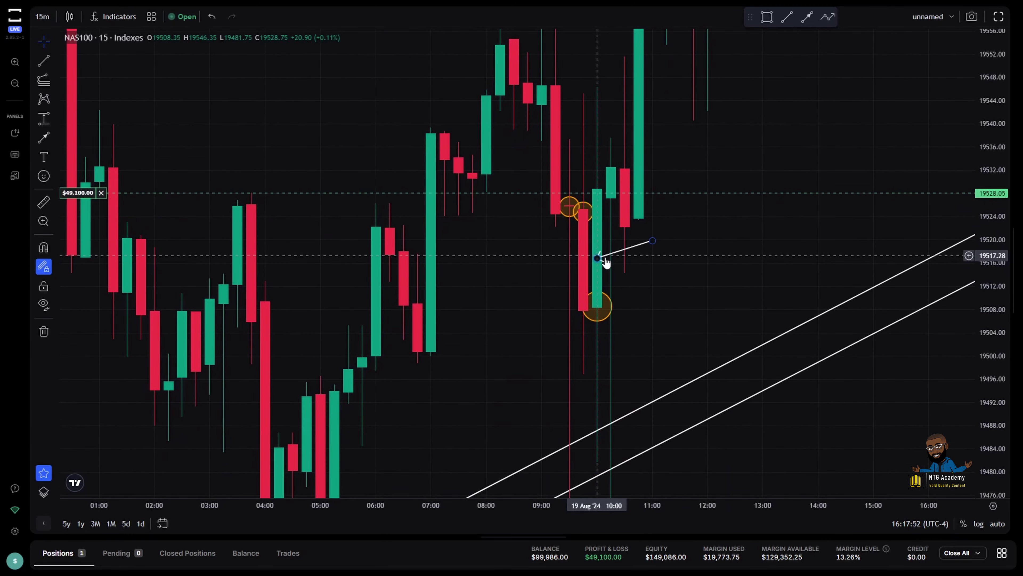
left_click(597, 259)
Step: Draw an arrow from 19 August 13:30 at about 19465 to the 10:15 lower wick at about 19484, and level the short arrow at about 19520
mouse_move(610, 261)
left_mouse_down()
mouse_move(690, 188)
mouse_move(647, 121)
left_mouse_up()
left_click(807, 17)
left_click(814, 421)
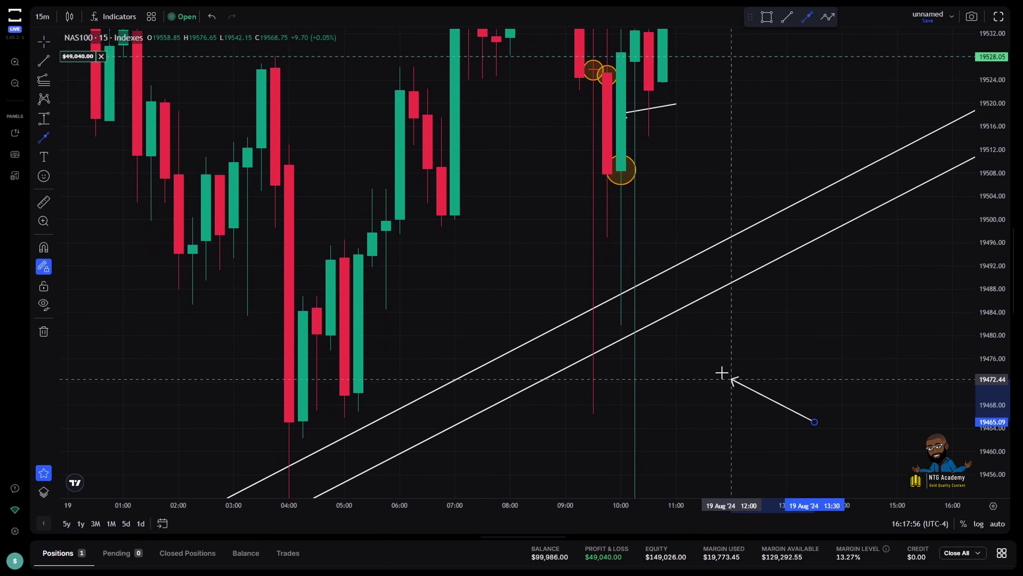
left_click(635, 312)
left_click(640, 367)
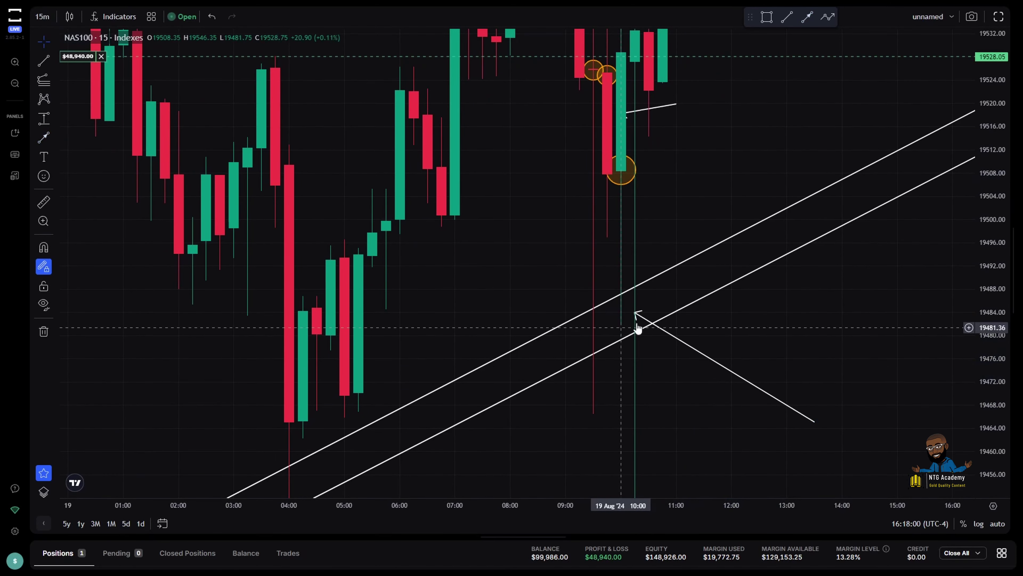
left_click_drag(644, 157, 656, 316)
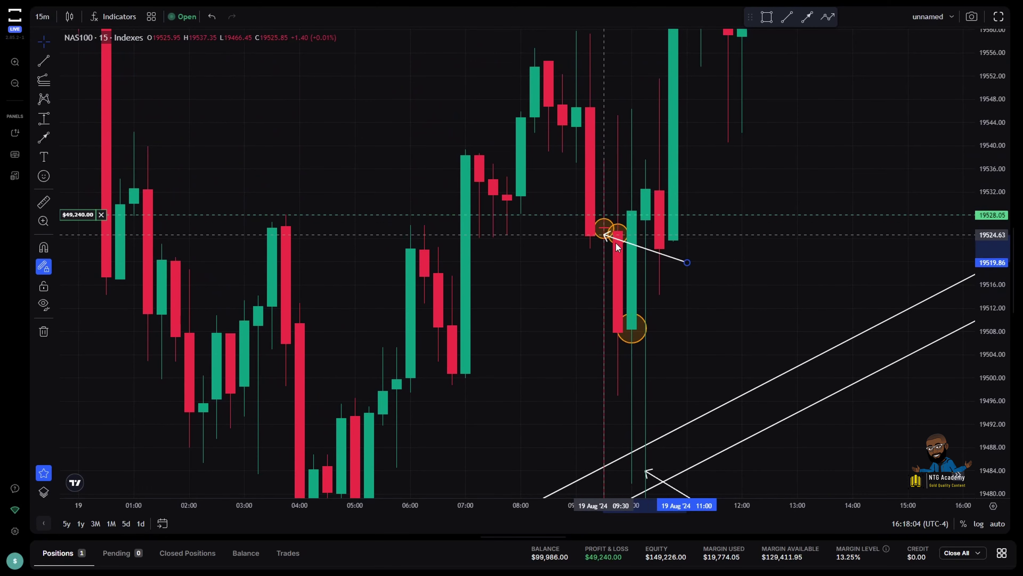
left_click(637, 261)
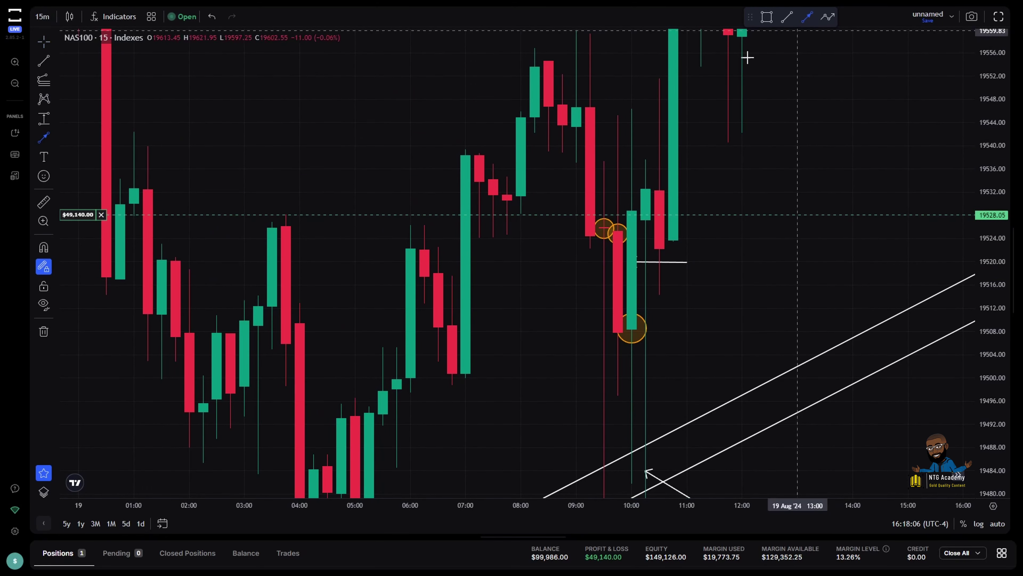
Step: Draw an arrow from 04:15 at about 19545 to 07:45 at 19537, and another from 08:00 at 19487 to the 07:00 candle's base at 19499
left_click(313, 117)
left_click(507, 163)
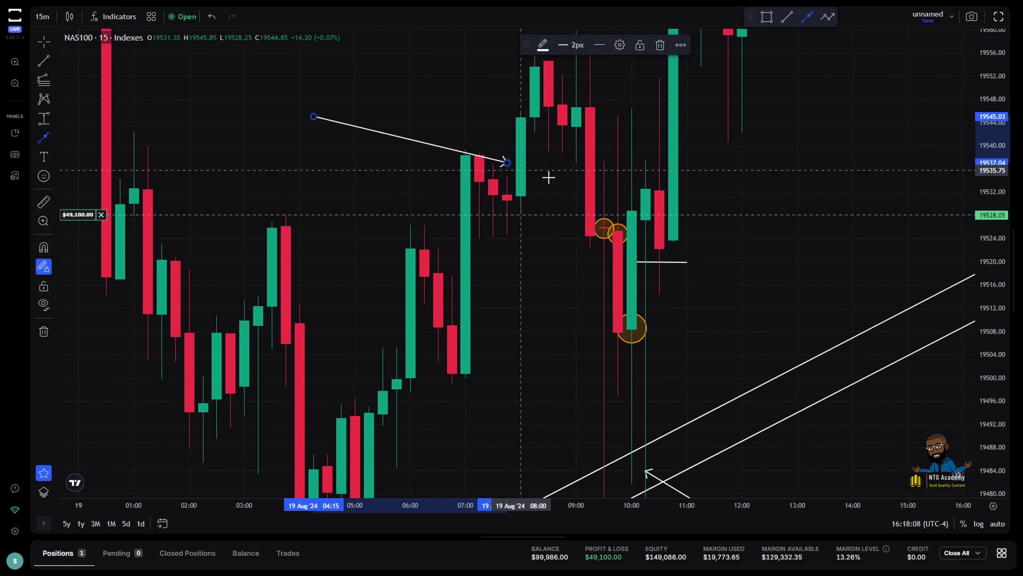
left_click(521, 453)
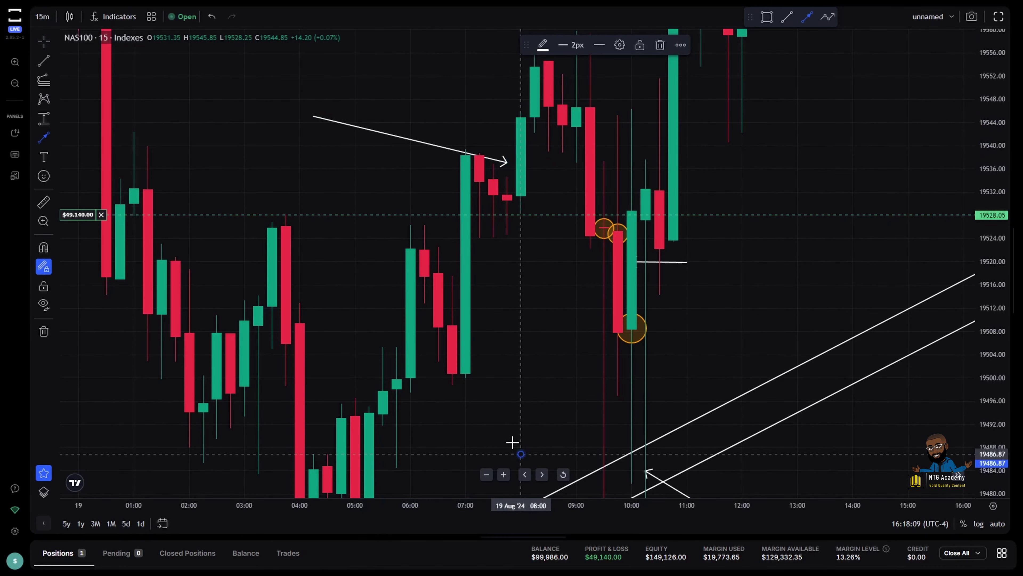
left_click(465, 381)
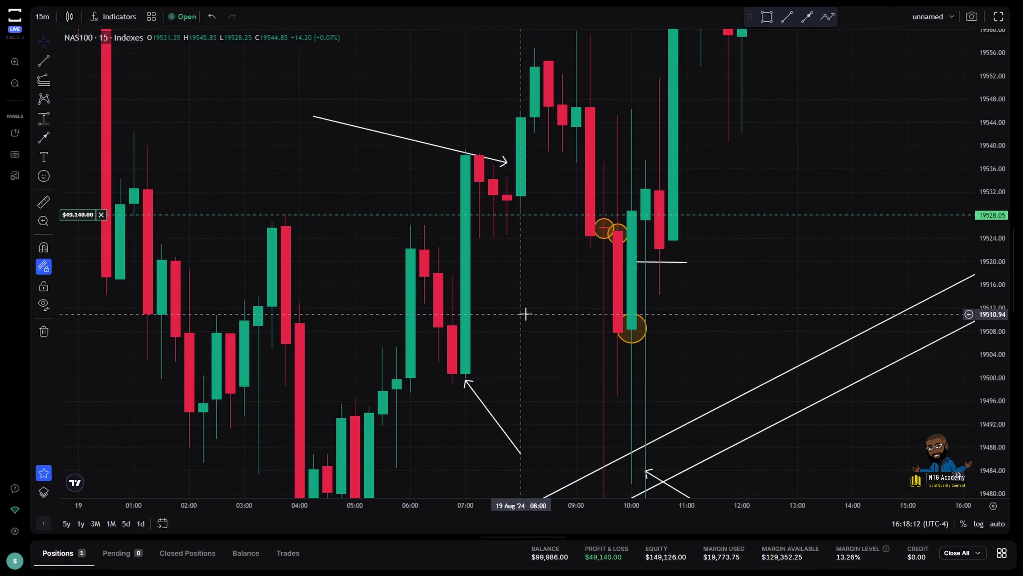
left_click_drag(979, 201, 978, 282)
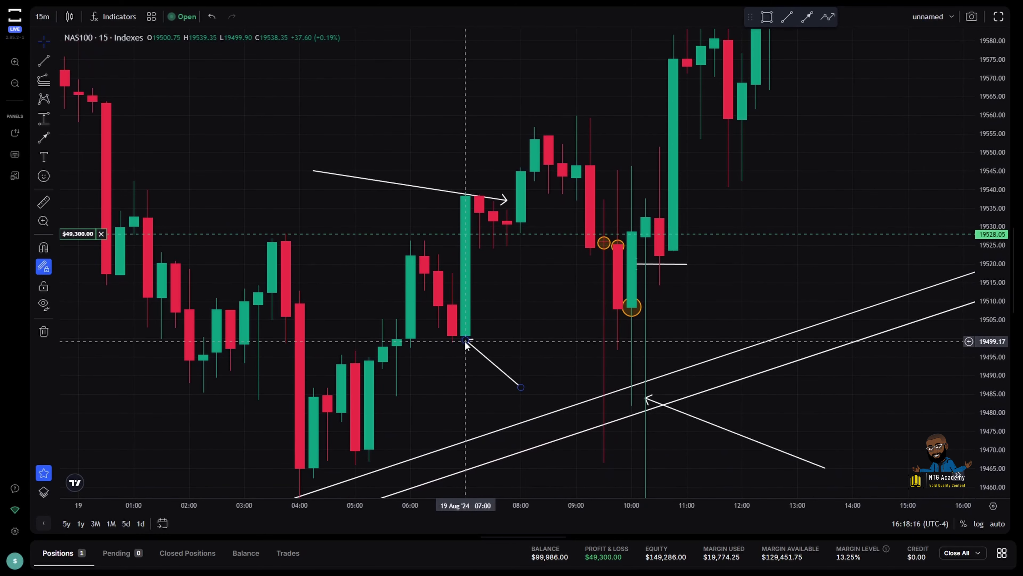
mouse_move(465, 341)
left_mouse_down()
mouse_move(467, 355)
mouse_move(468, 322)
mouse_move(458, 323)
mouse_move(466, 343)
left_mouse_up()
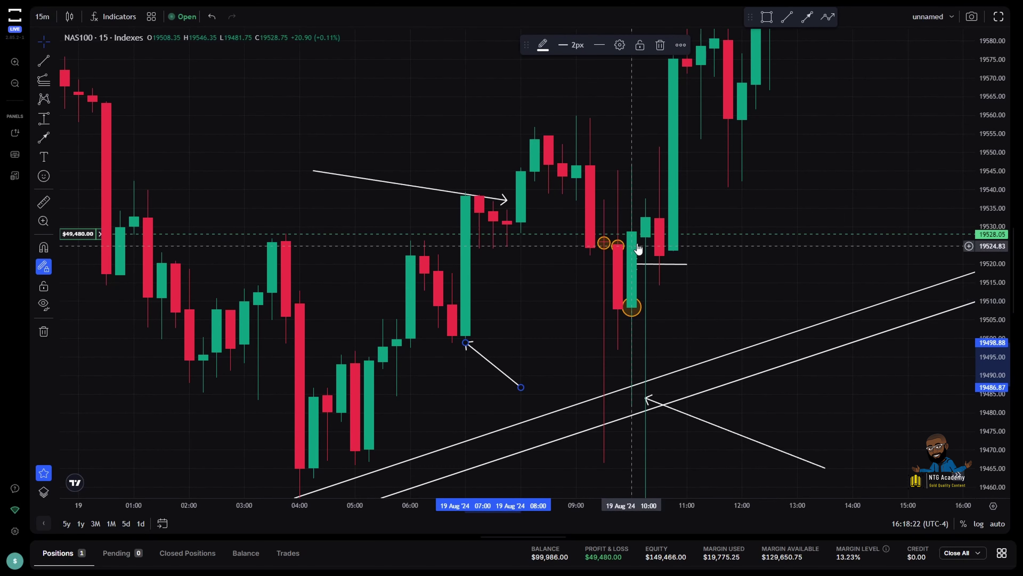
Step: Move the short level arrow to about 19519, pointing from 11:15 to the 10:15 candle's wick
left_click(643, 265)
left_click_drag(644, 270, 651, 267)
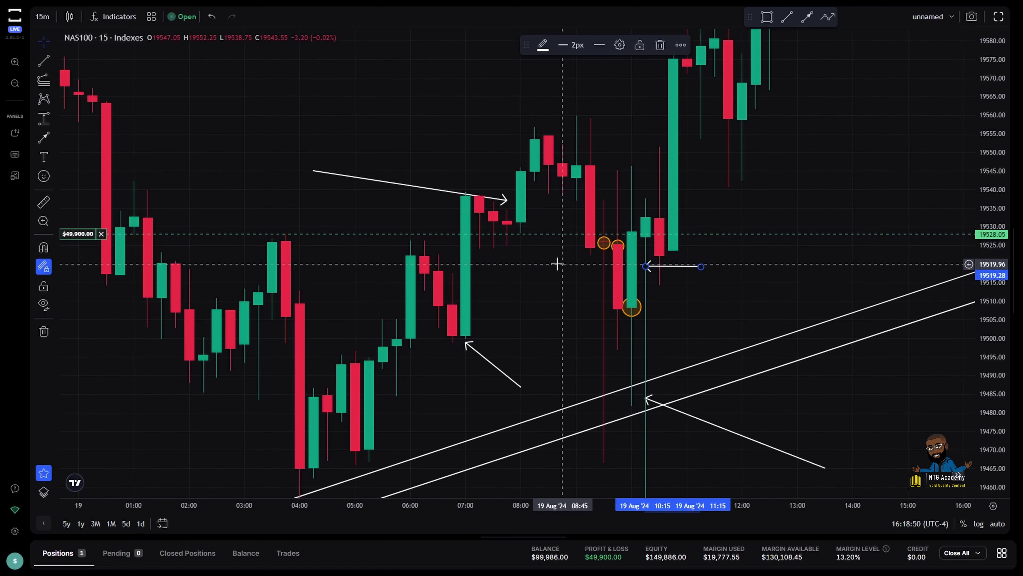
Step: Delete the two arrows pointing at the 19 August 10:15 candle's lower wick
left_click_drag(1000, 194, 1000, 198)
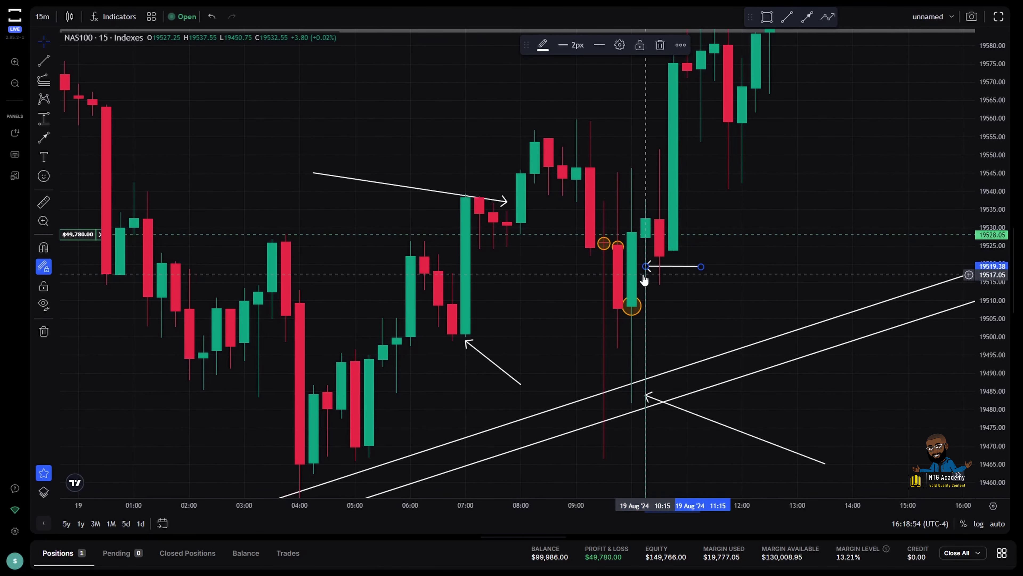
left_click(660, 44)
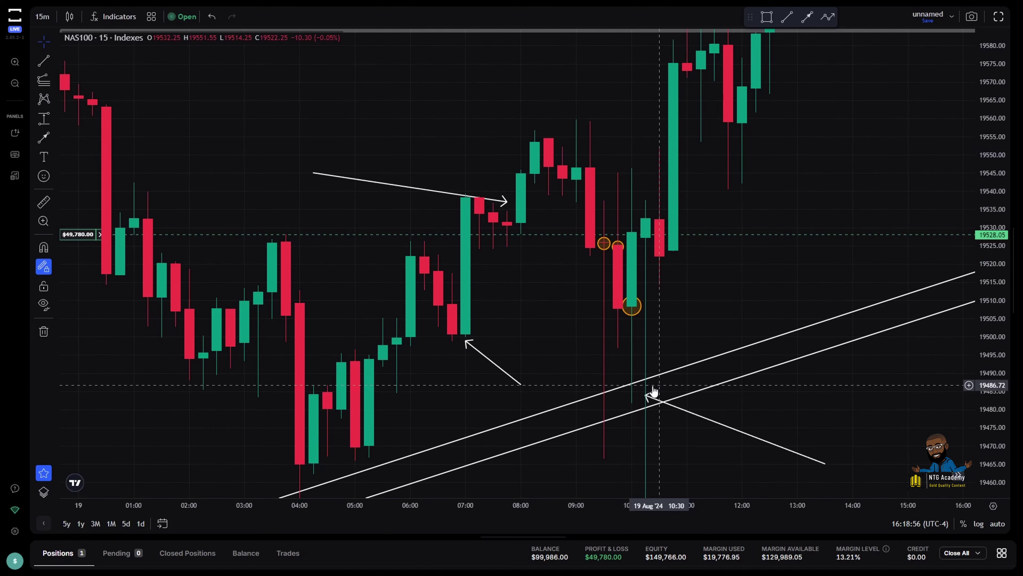
left_click(658, 45)
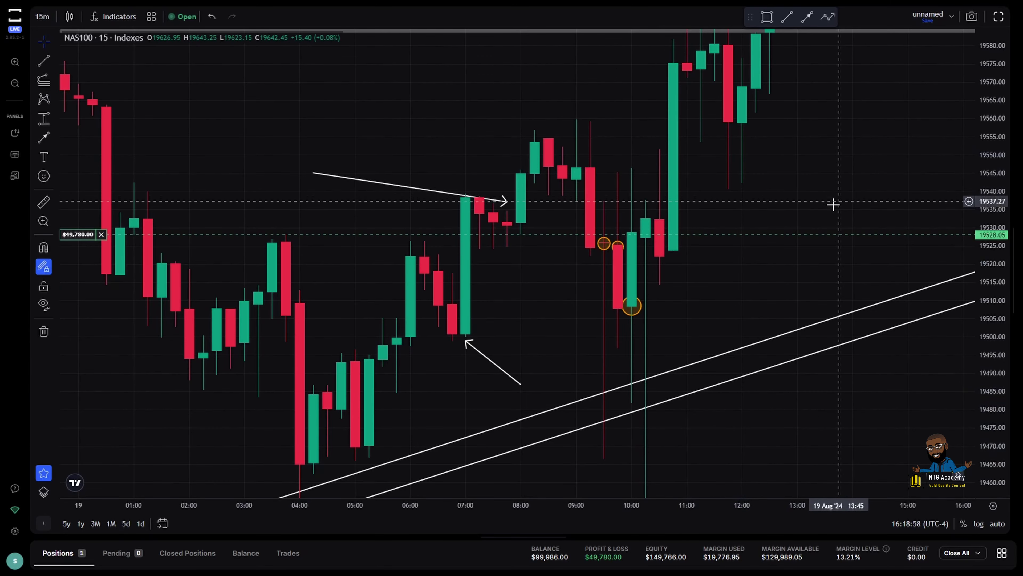
Step: Delete the nearly horizontal arrow pointing at the 19 August breakout candles above the resistance zone
left_click_drag(833, 206, 817, 374)
left_click_drag(997, 192, 926, 352)
scroll(925, 350, "down", 5)
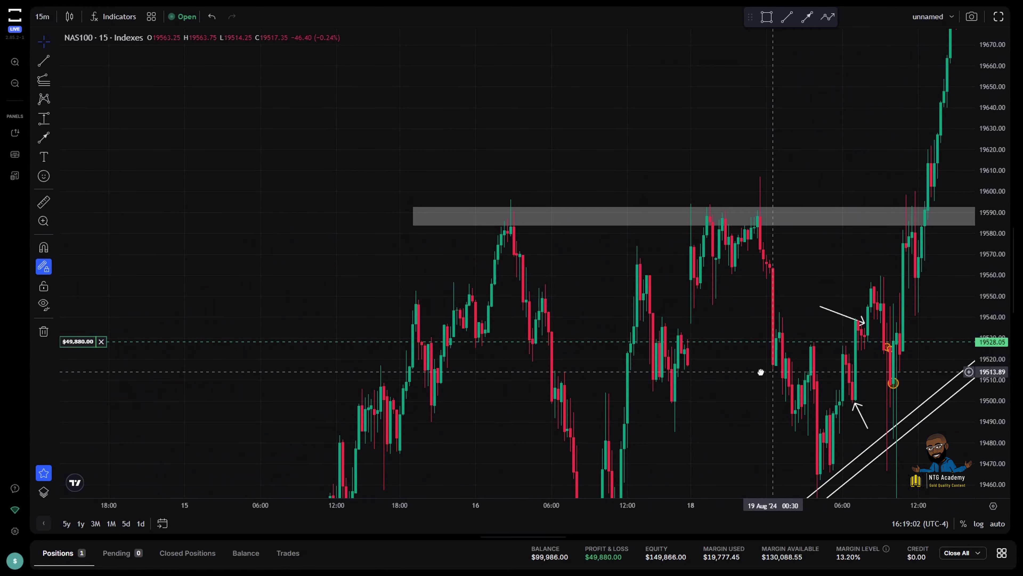
scroll(721, 350, "right", 8)
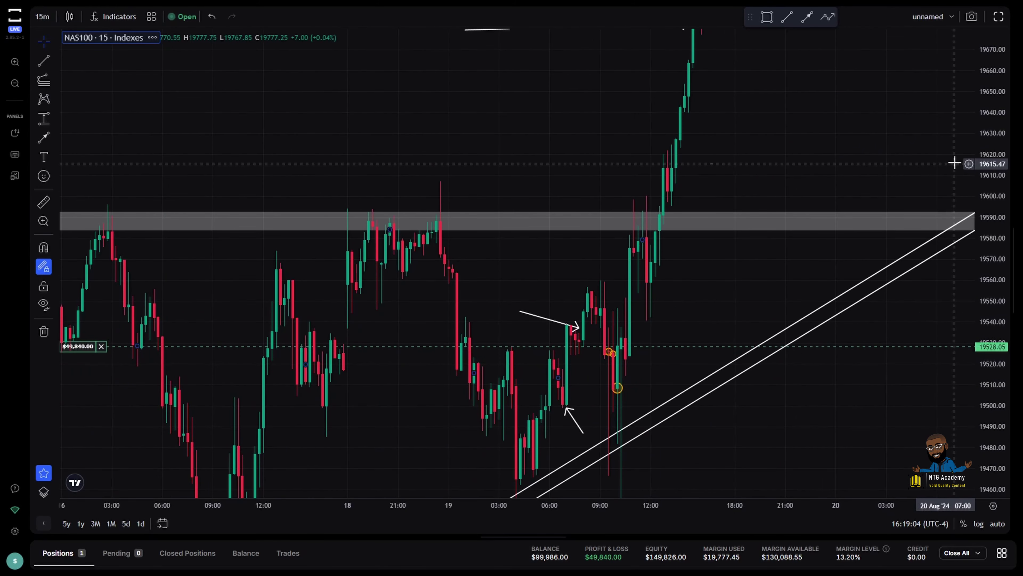
left_click_drag(955, 162, 950, 343)
left_click_drag(760, 40, 756, 154)
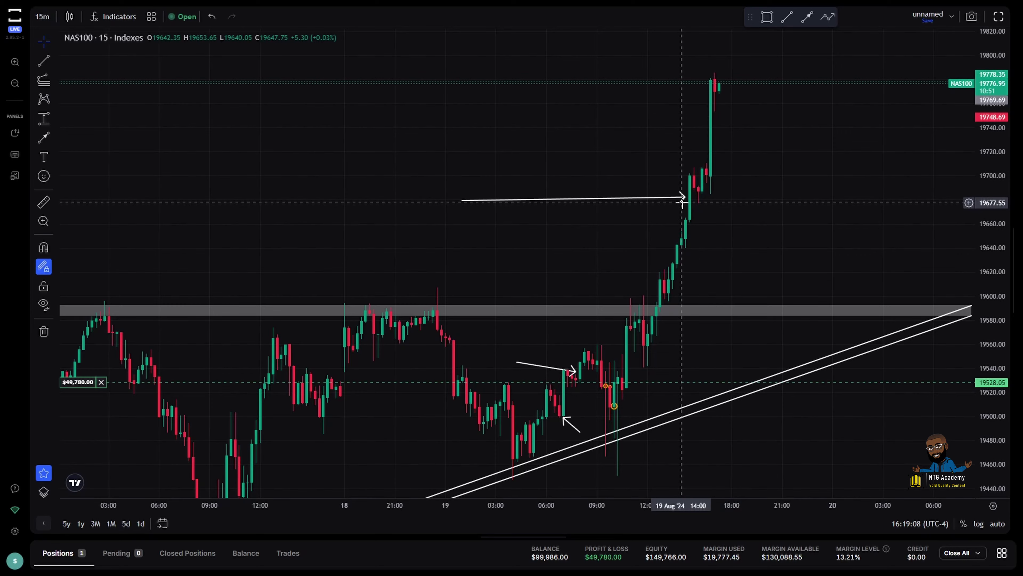
left_click(685, 198)
key("Delete")
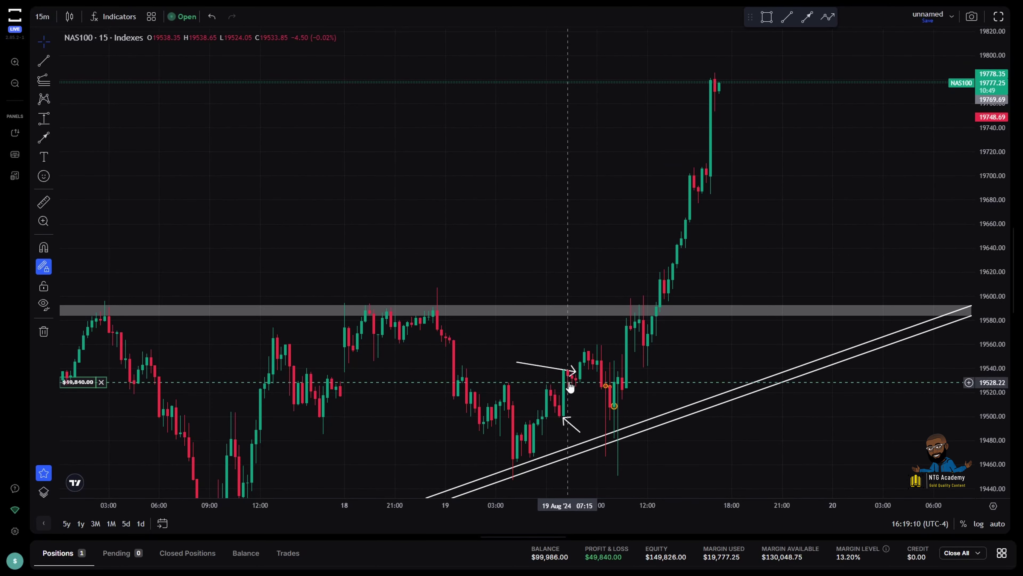
Step: Delete the two remaining arrows above and below the 19 August 07:00 rise
left_click(576, 372)
left_click(660, 53)
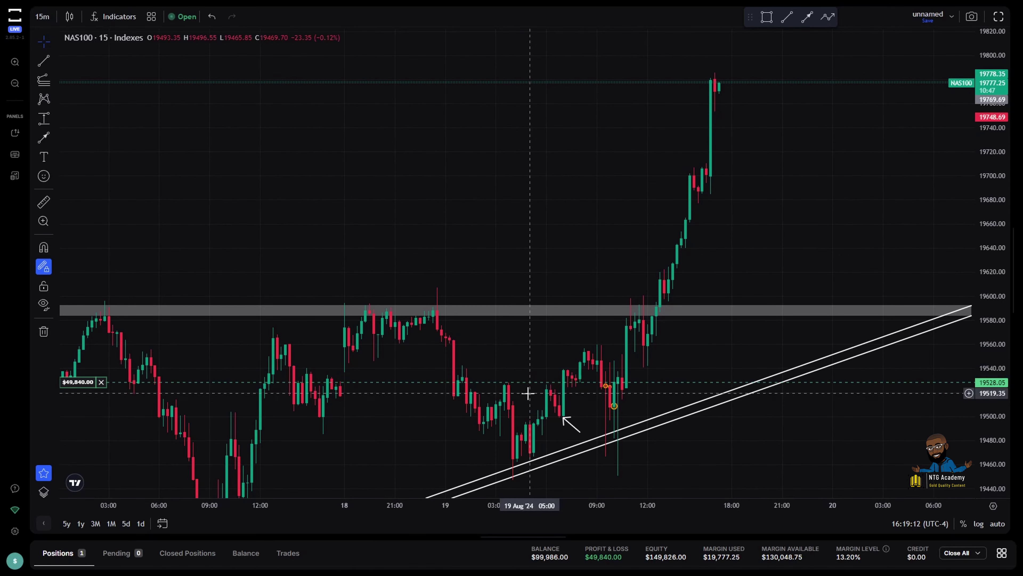
left_click(572, 426)
left_click(660, 45)
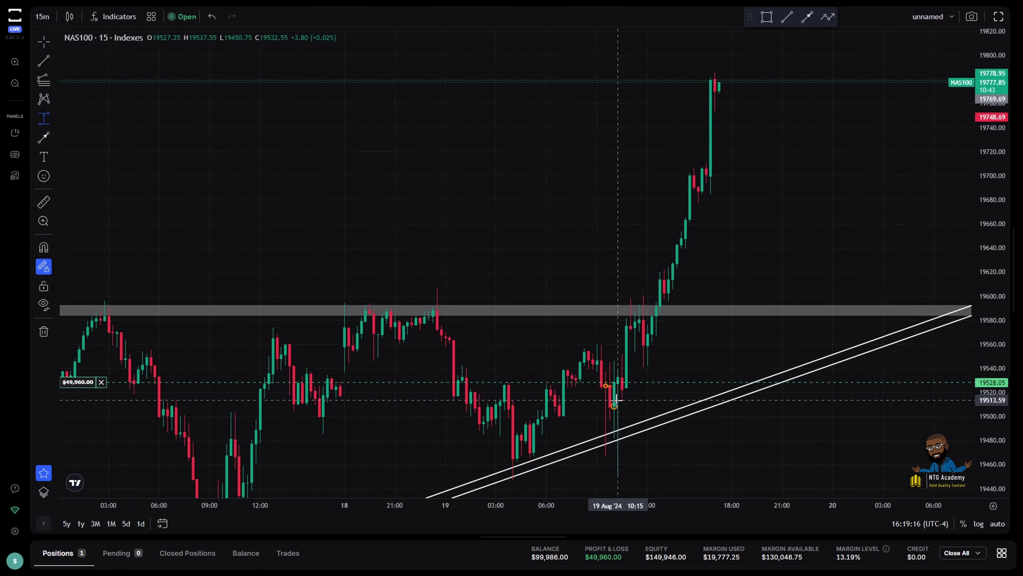
Step: Measure the price range from the 19 August 10:00 entry at about 19528 up past the resistance zone
left_click(612, 382)
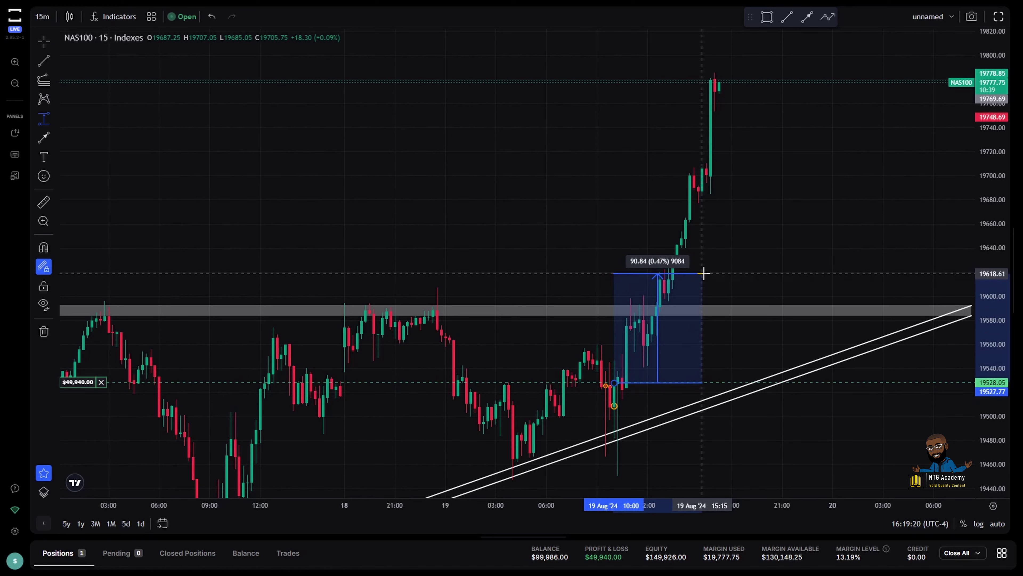
left_click(700, 278)
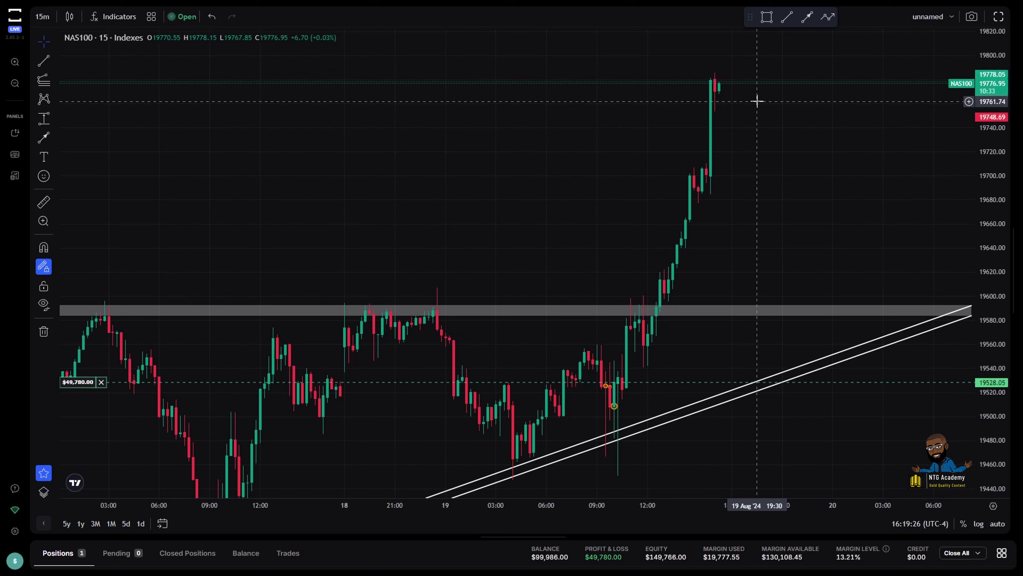
Step: Draw an arrow from about 19654 at 02:45 to the 19 August 12:30 breakout candle, and delete it
left_click(807, 18)
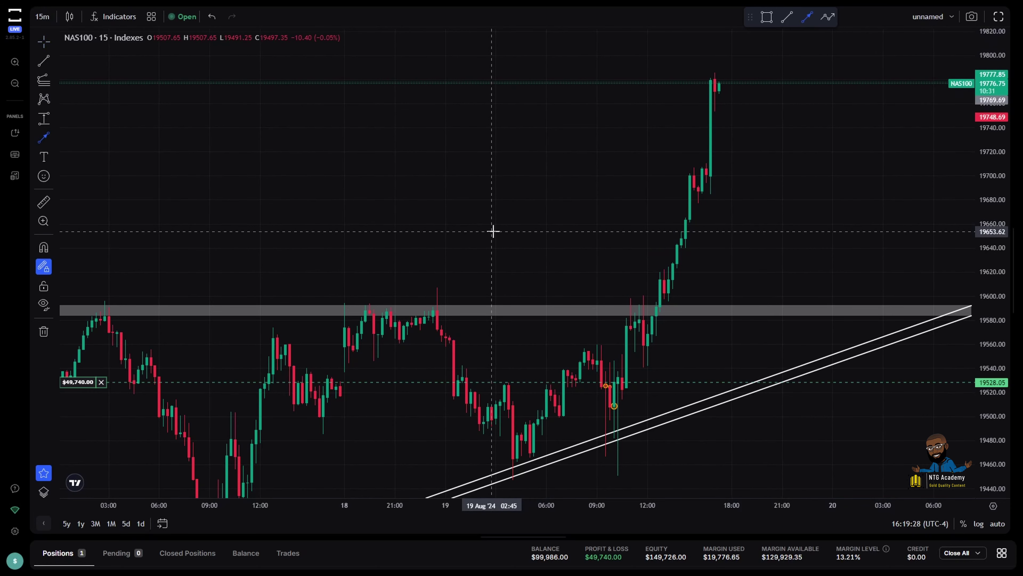
left_click(491, 232)
left_click(656, 279)
left_click(632, 282)
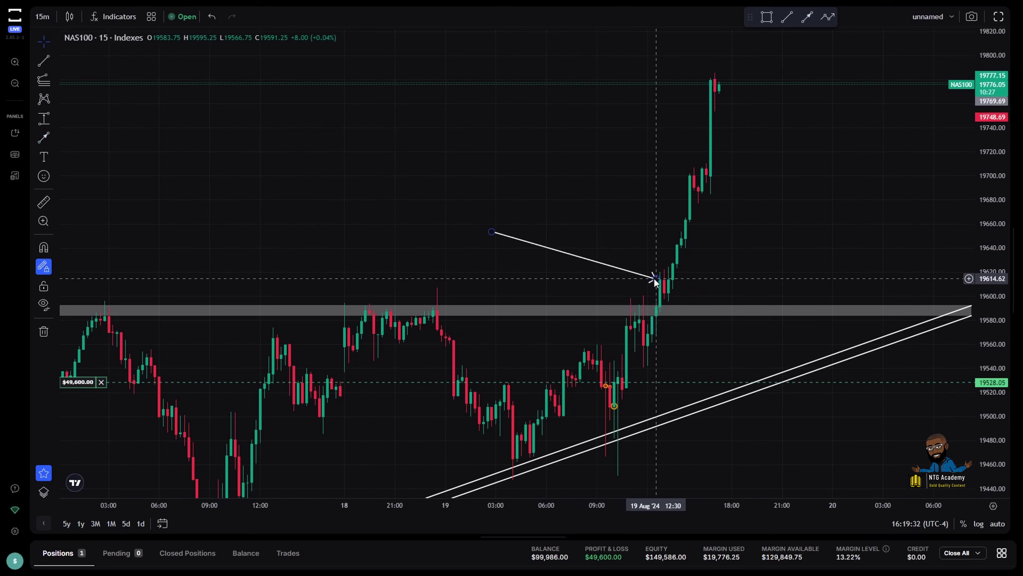
left_click(654, 280)
left_click(660, 46)
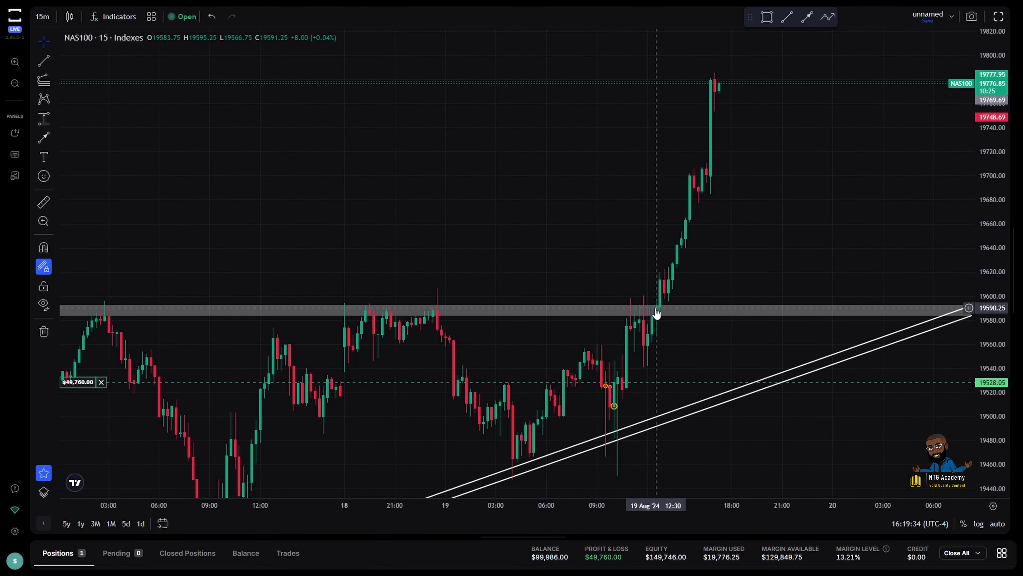
Step: Place a long position above the resistance zone with its entry at about 19614, starting at 12:45 on 19 August
scroll(624, 263, "down", 1)
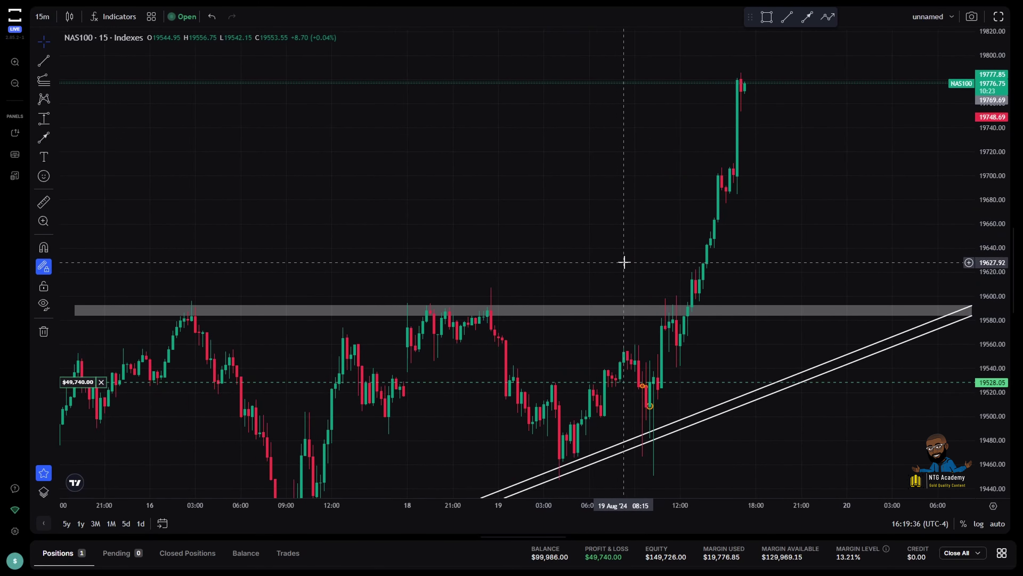
scroll(681, 274, "right", 1)
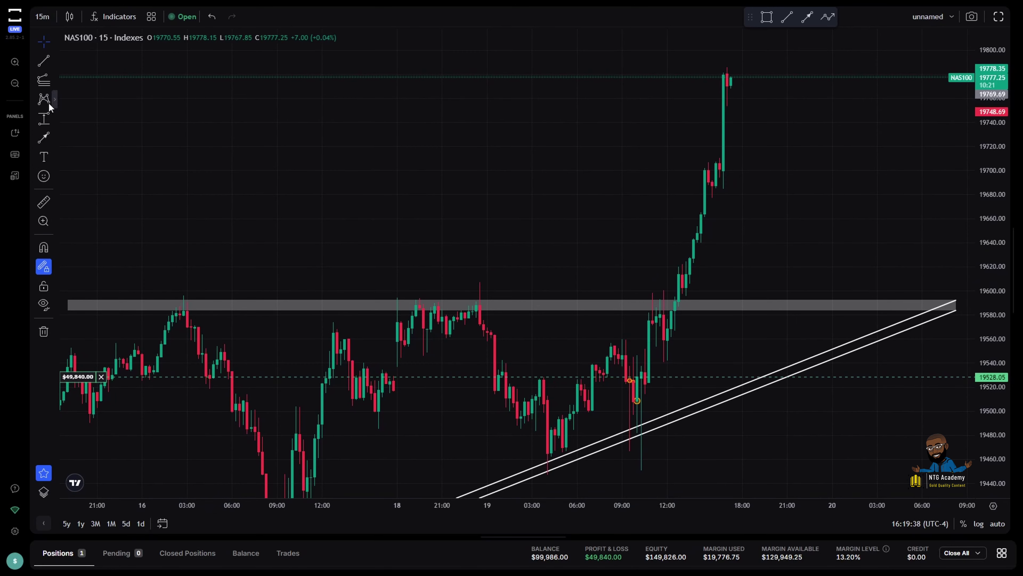
left_click(55, 82)
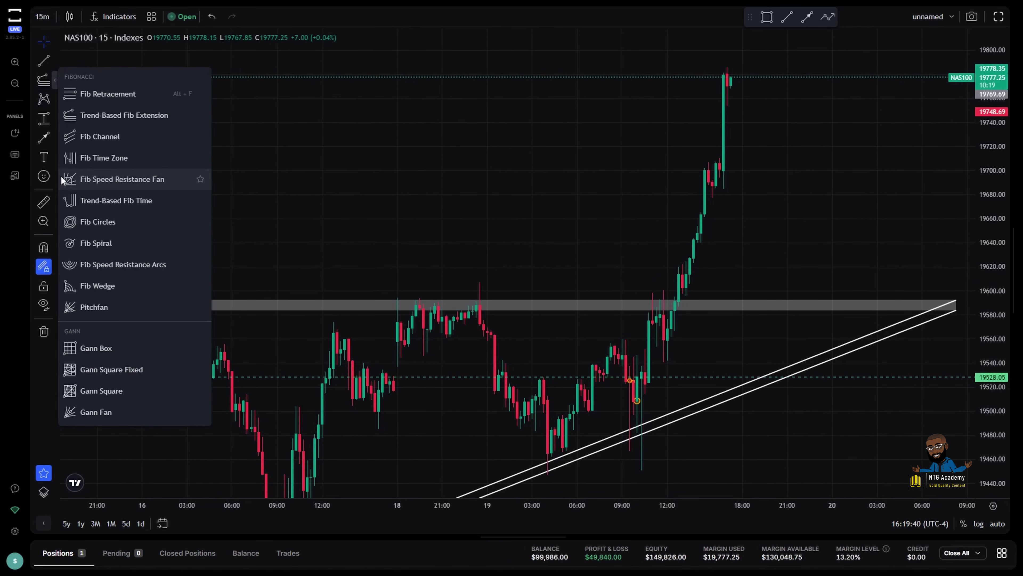
left_click(55, 120)
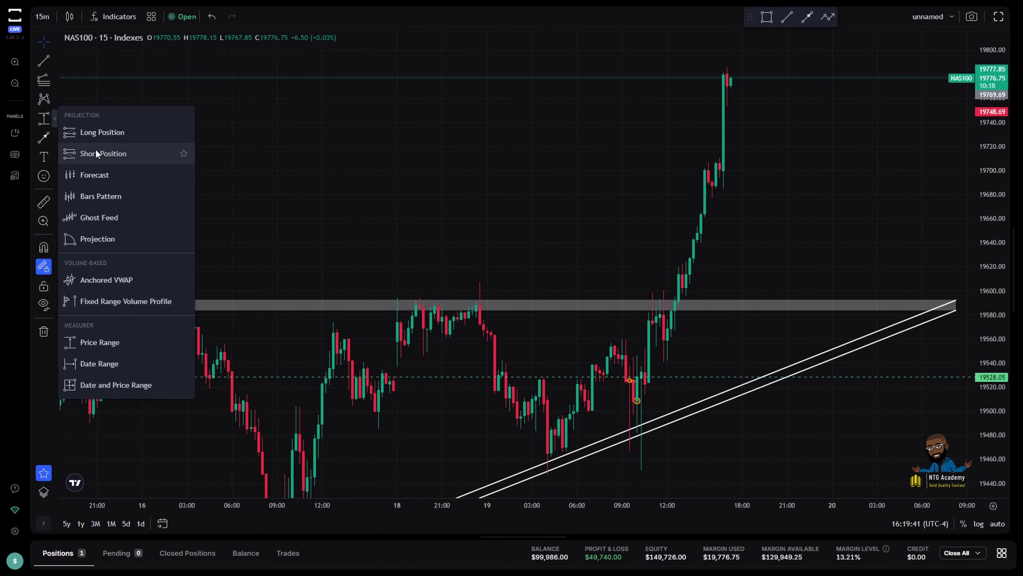
left_click(98, 135)
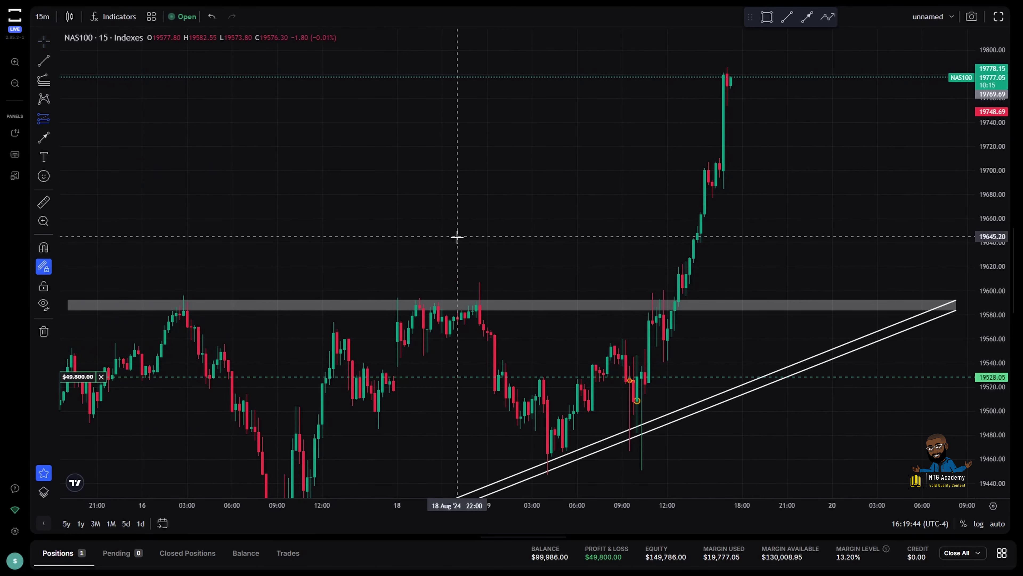
left_click(666, 274)
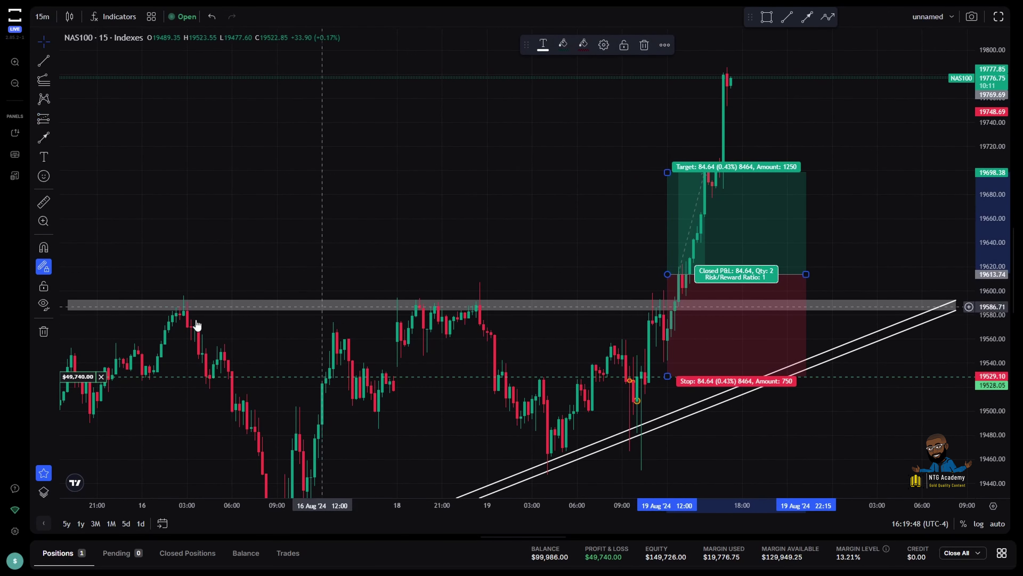
left_click_drag(681, 289, 692, 287)
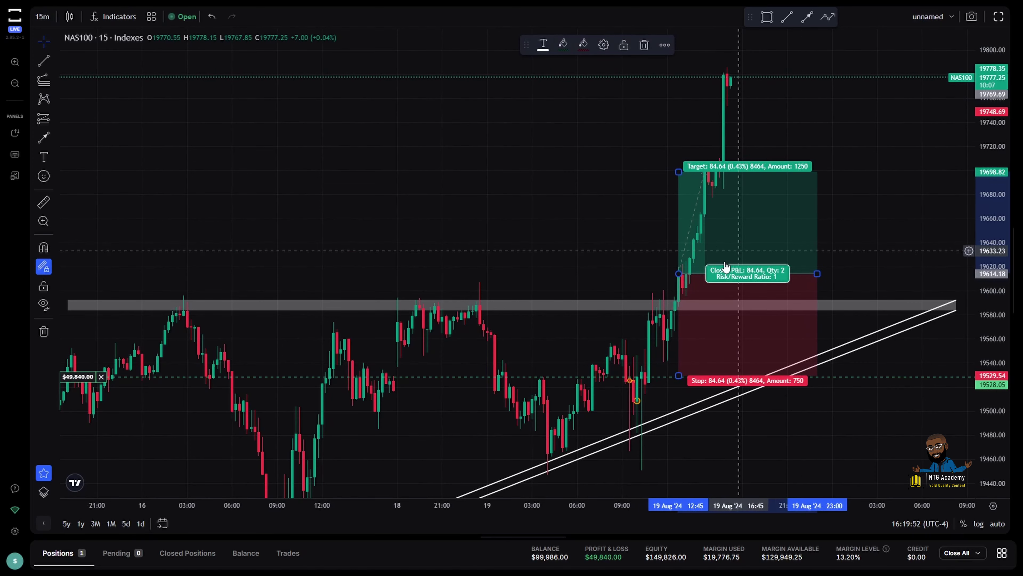
Step: Set the breakout long position's stop to about 19538 and target to about 19712, and delete the position
left_click(663, 280)
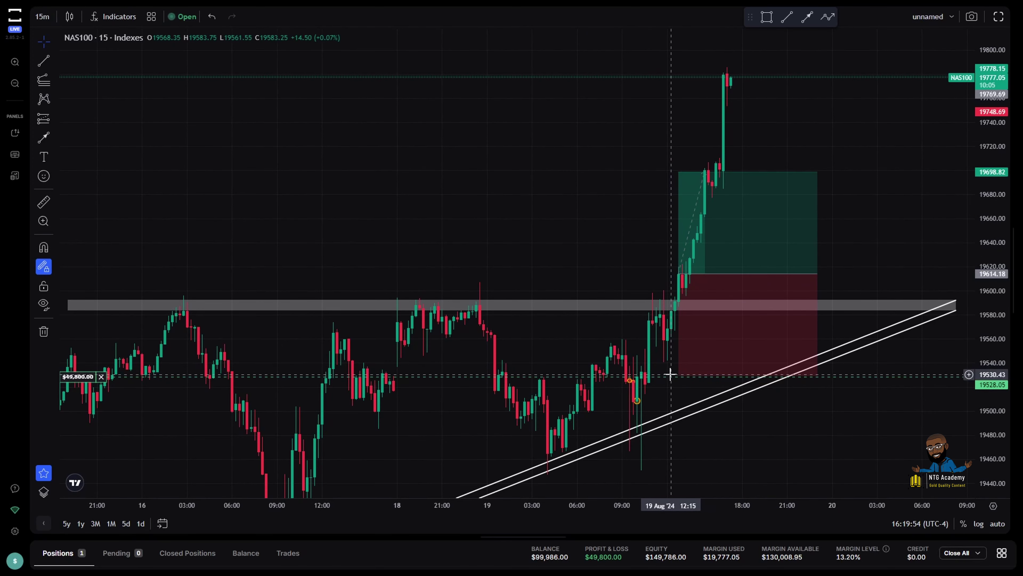
left_click_drag(678, 375, 700, 365)
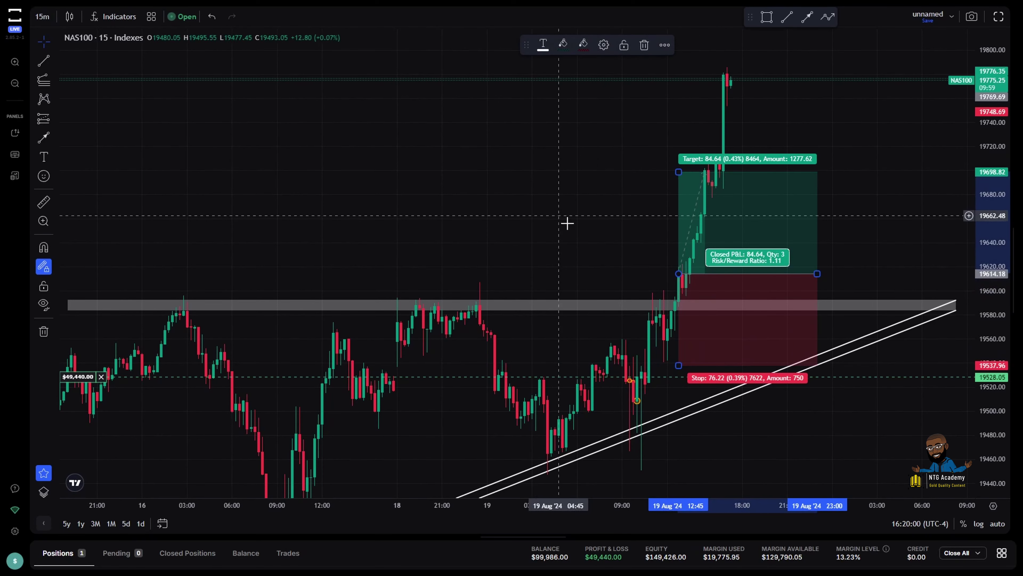
left_click_drag(681, 172, 680, 164)
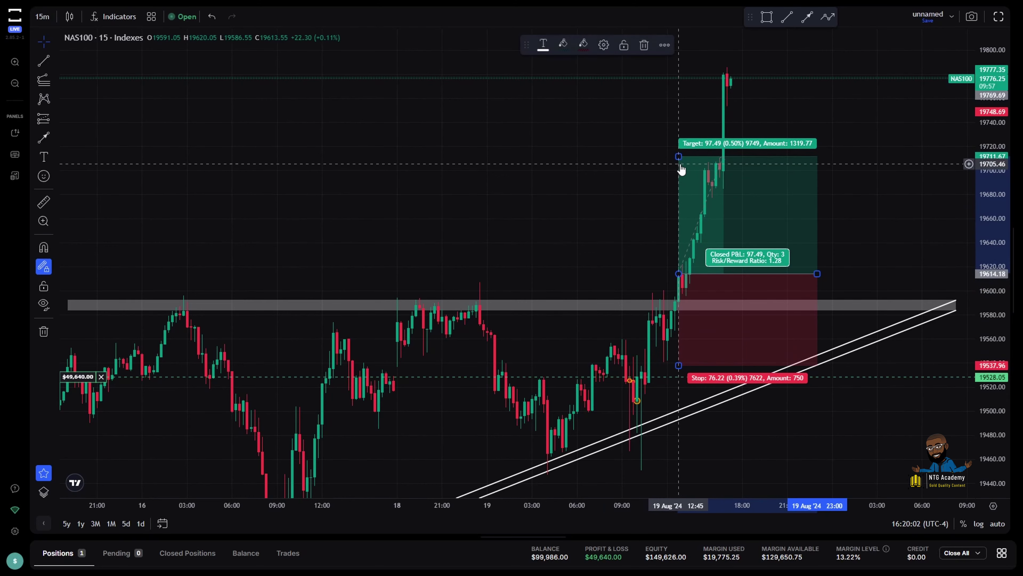
left_click(645, 46)
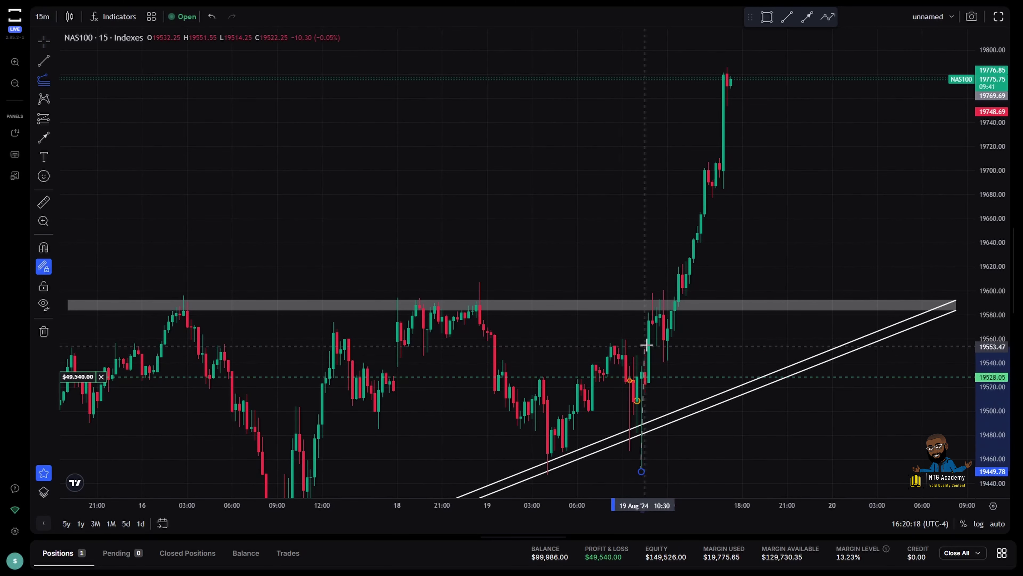
Step: Draw a trend-based Fib extension from the 10:15 low at 19449.78 to 19613.74 at 11:45 and back to 19452.44
left_click(662, 274)
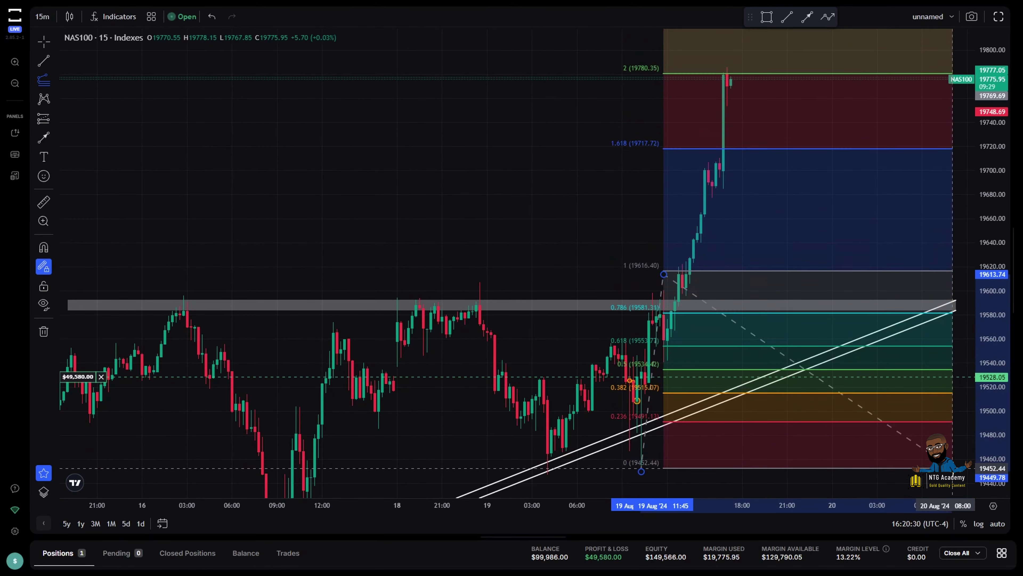
left_click(641, 471)
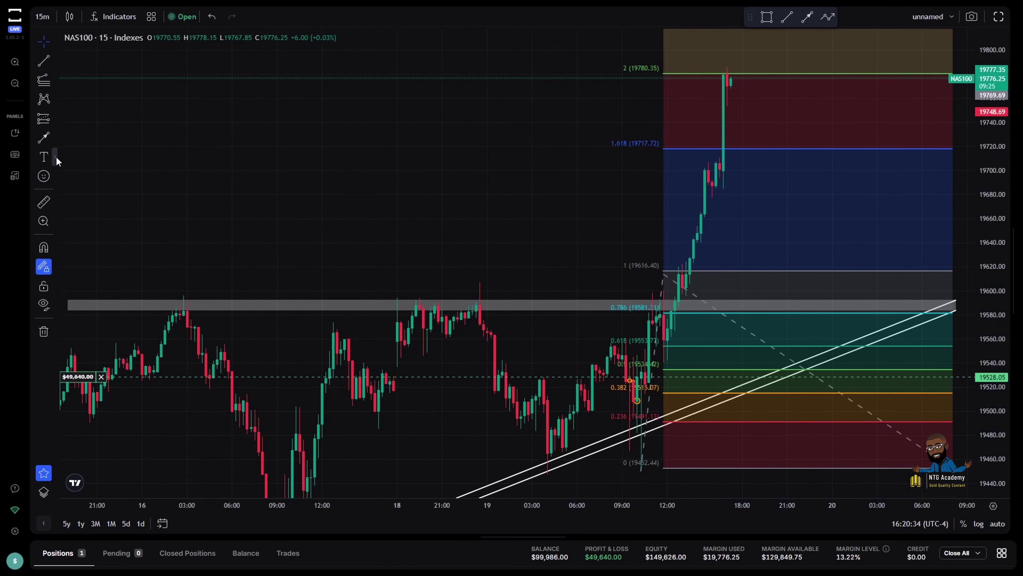
Step: Draw a circle around the Fib extension's level 2 label at 19780.35
left_click(56, 159)
left_click(54, 138)
left_click(54, 138)
left_click(91, 392)
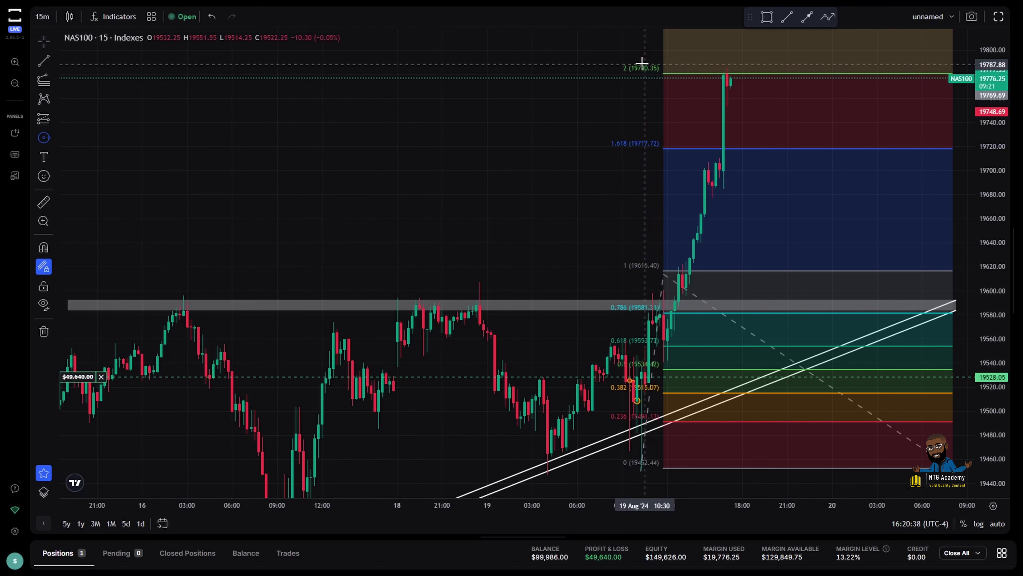
left_click_drag(618, 68, 641, 71)
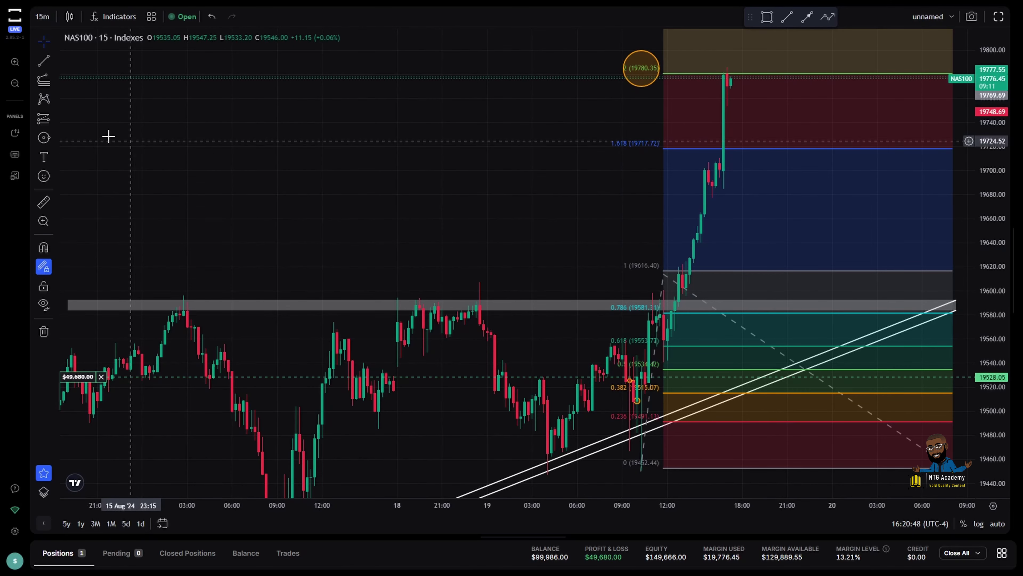
Step: Place a long position with its entry at about 19528 at 09:45 on 19 August and raise its target to about 19781
left_click(634, 377)
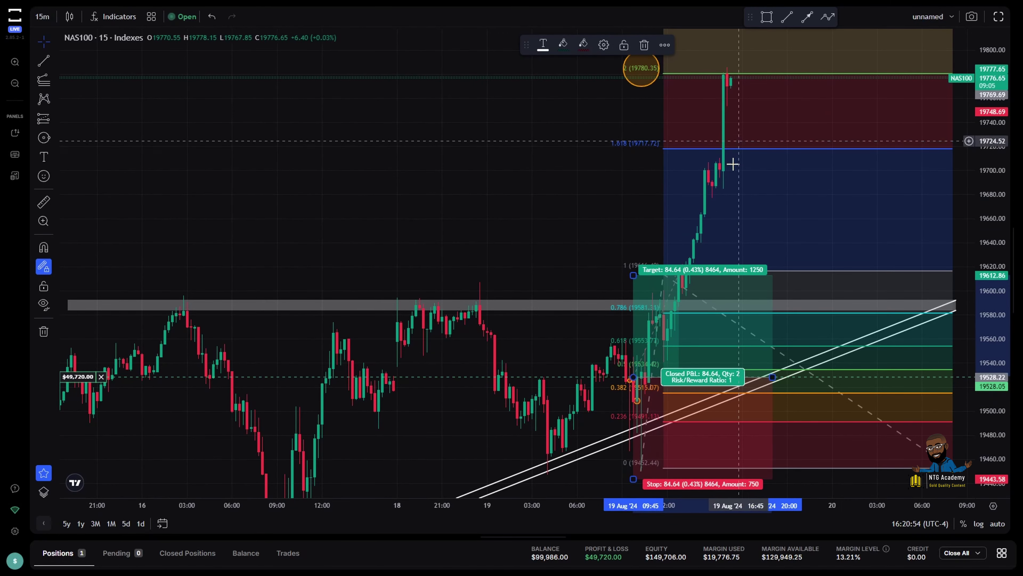
left_click_drag(590, 178, 589, 197)
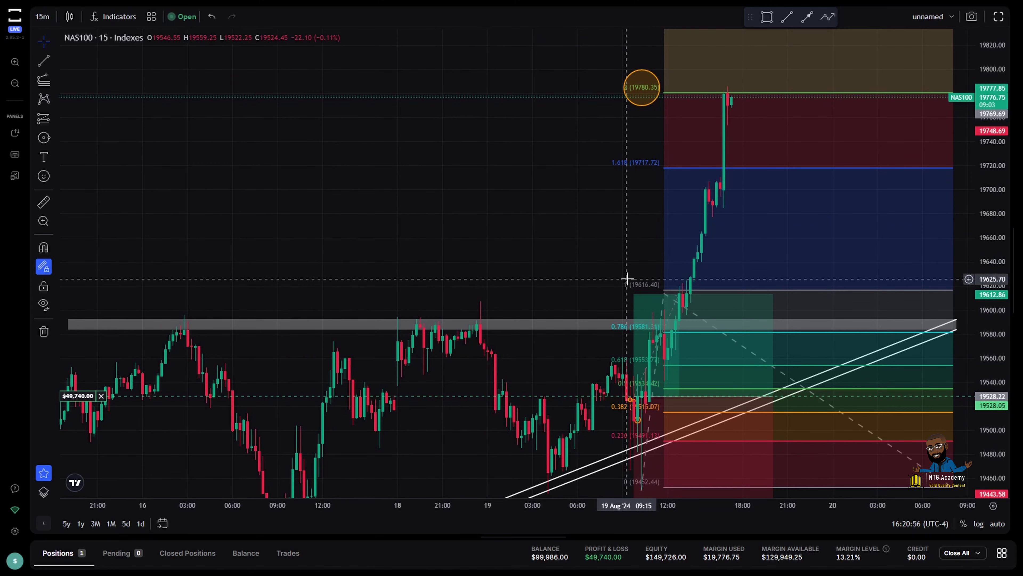
left_click_drag(635, 294, 642, 92)
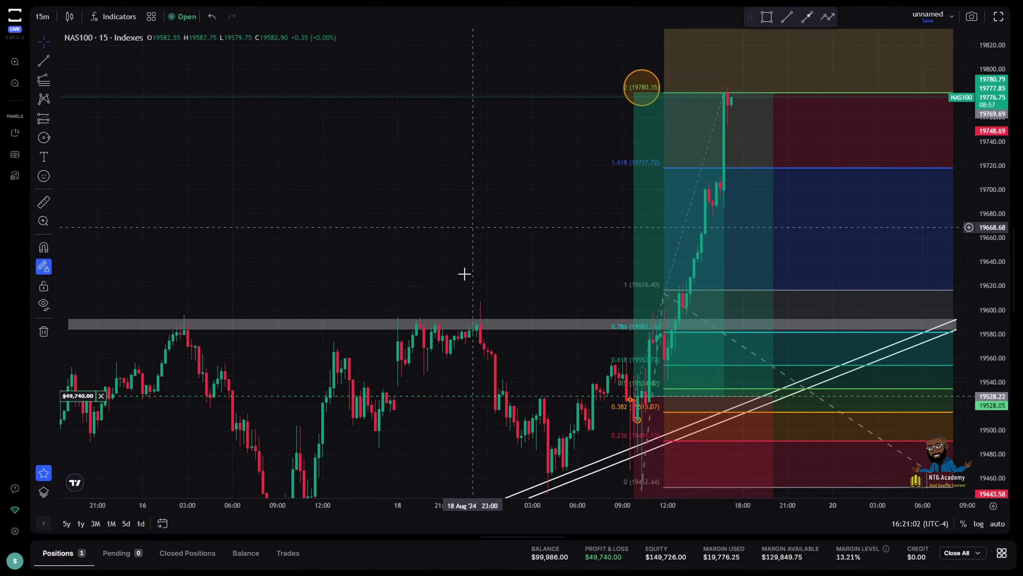
Step: Shift the long position to start at the 19 August 10:15 candle with its entry at 19528.66
left_click_drag(464, 275, 465, 177)
left_click(705, 369)
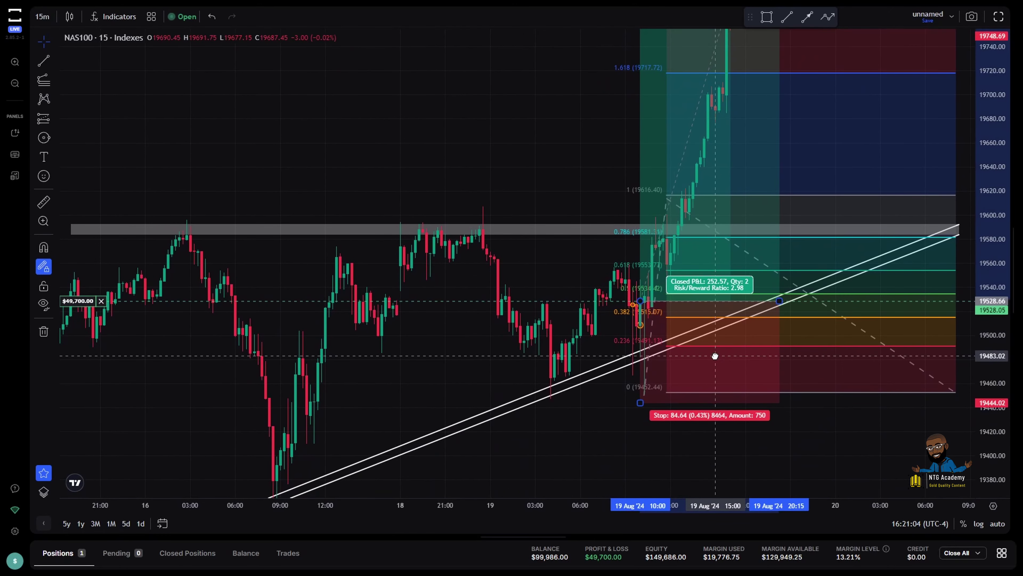
left_click(605, 377)
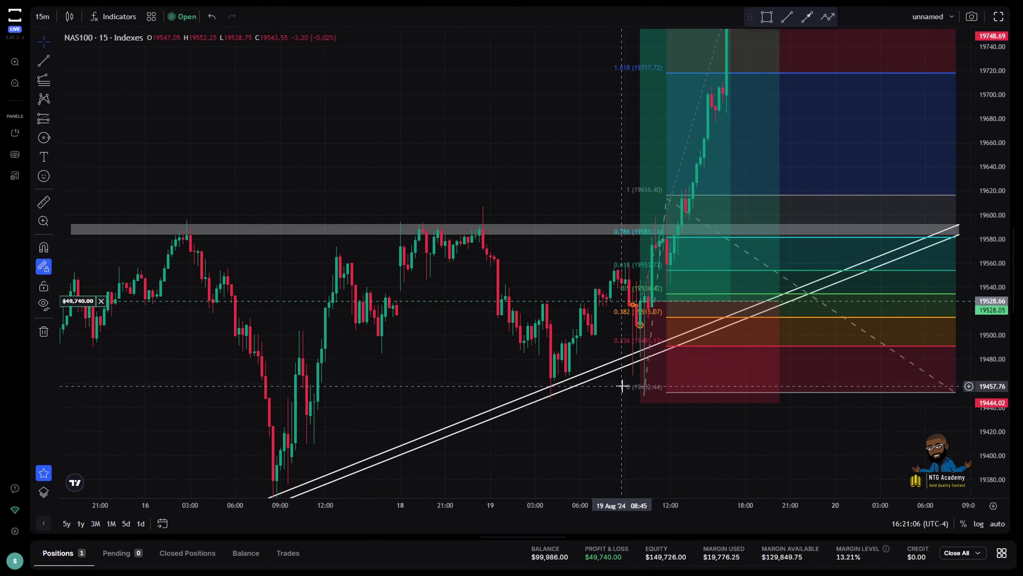
left_click(666, 369)
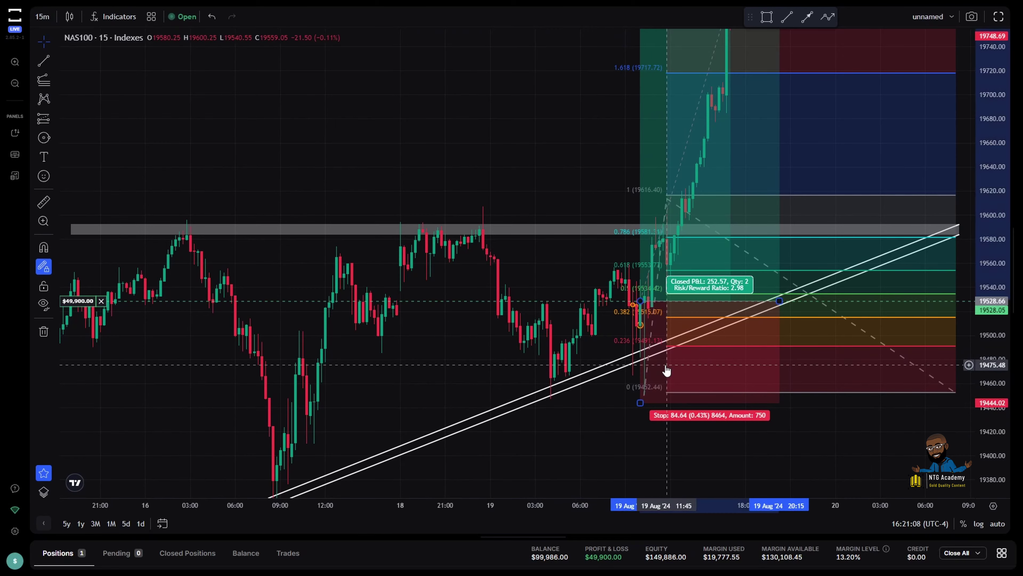
left_click_drag(668, 370, 668, 365)
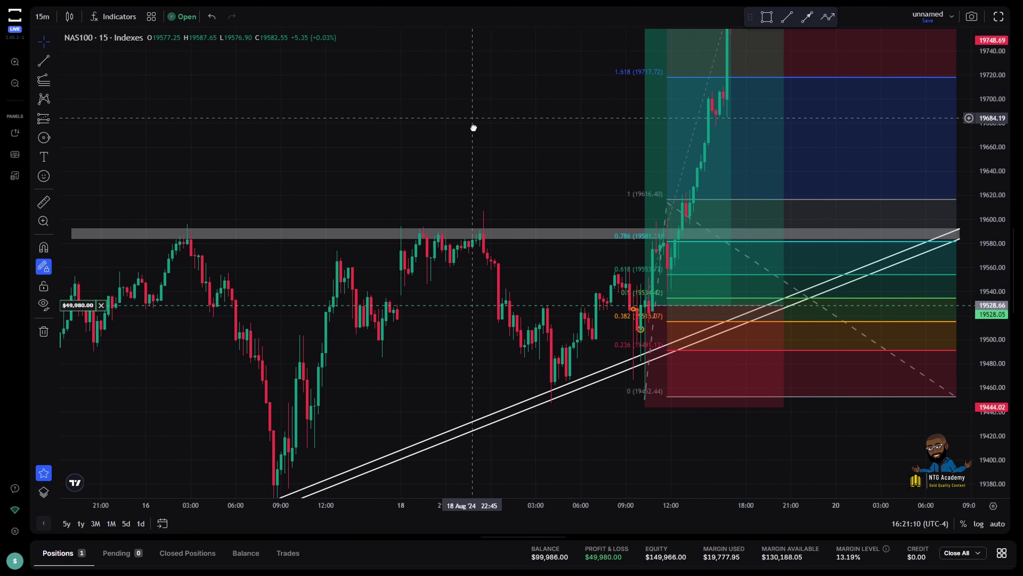
Step: Delete the trend-based Fib extension, keeping the circle and the long position
left_click_drag(473, 126, 443, 250)
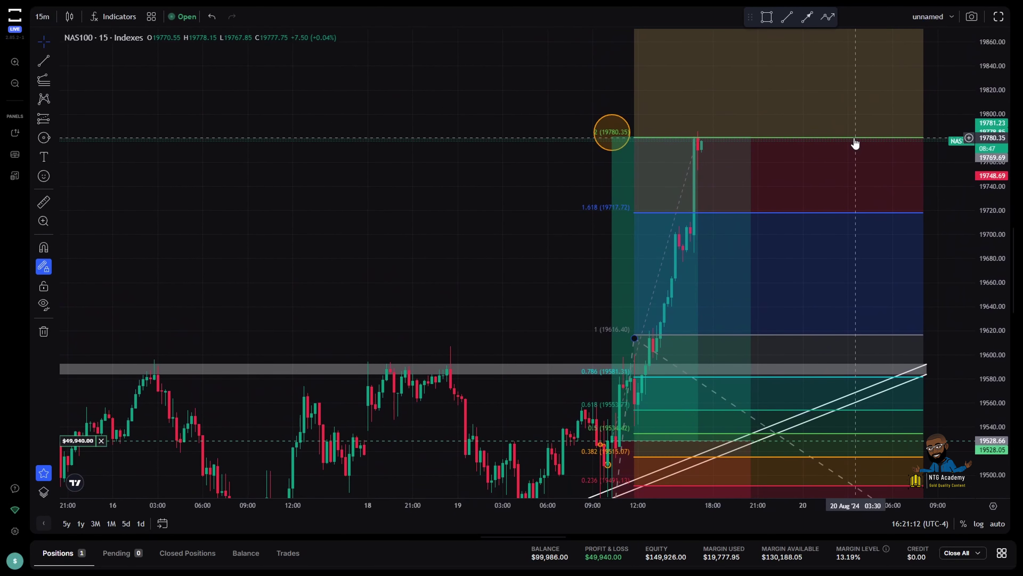
left_click(692, 80)
left_click(638, 48)
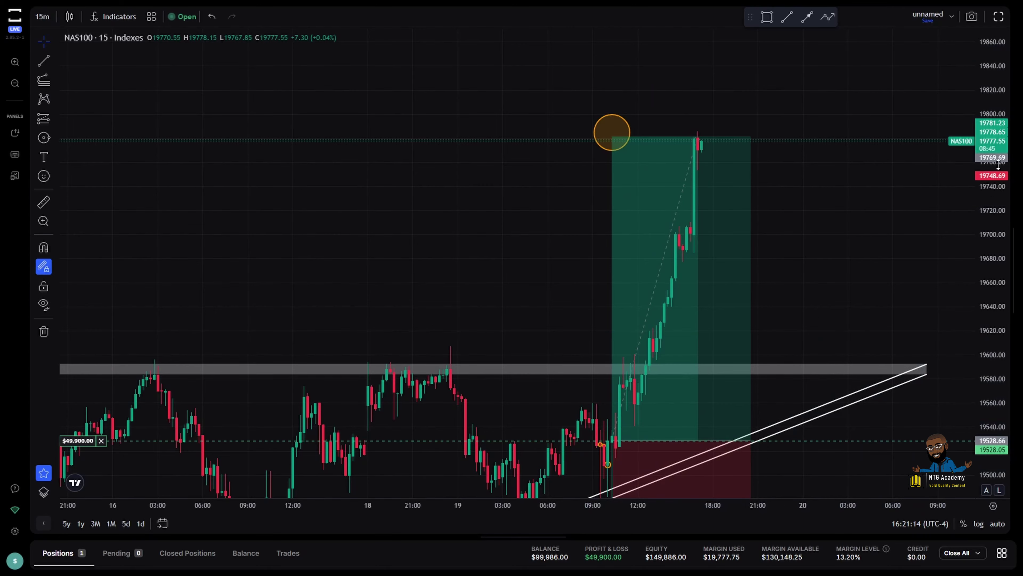
Step: Place a horizontal ray at 19614.42, starting at 15:45 on 16 August above the resistance zone
left_click_drag(992, 201, 992, 230)
left_click_drag(858, 265, 863, 219)
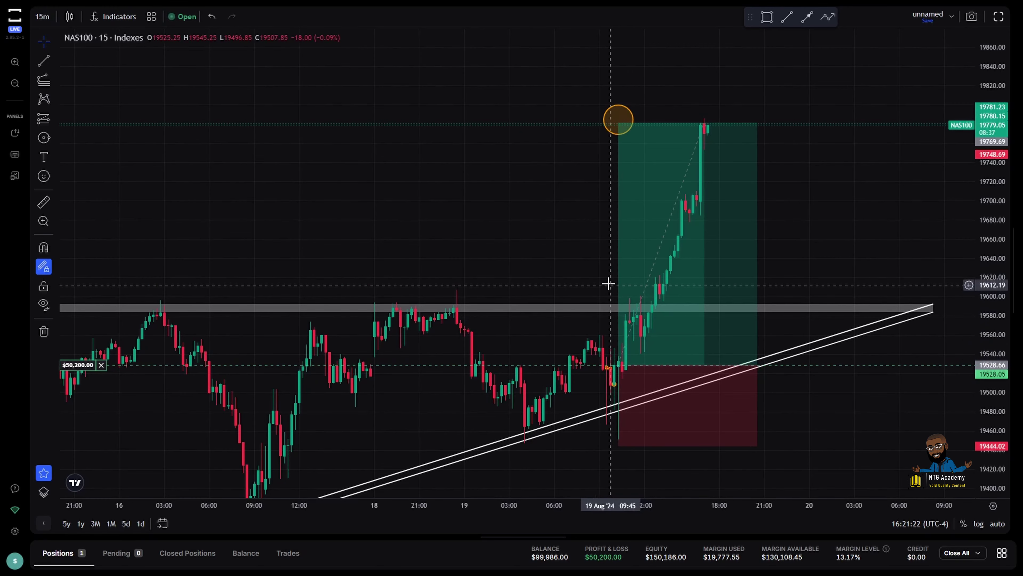
left_click(53, 159)
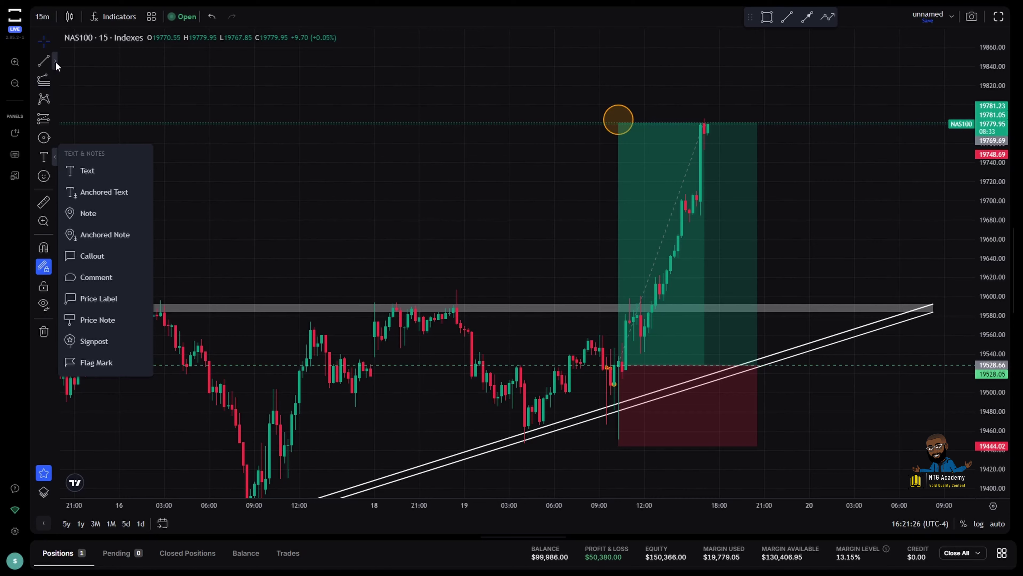
left_click(55, 62)
left_click(109, 206)
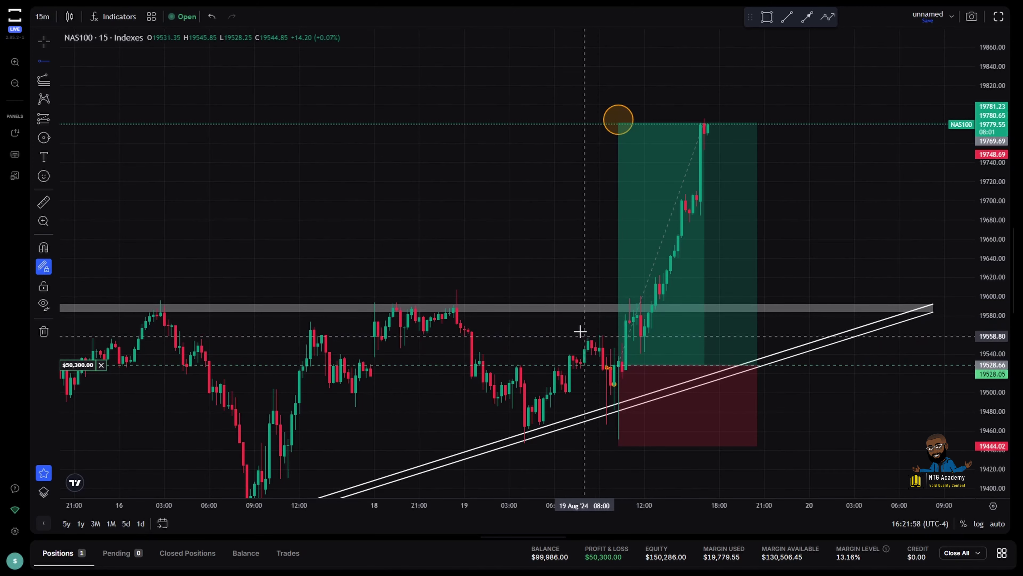
left_click(356, 282)
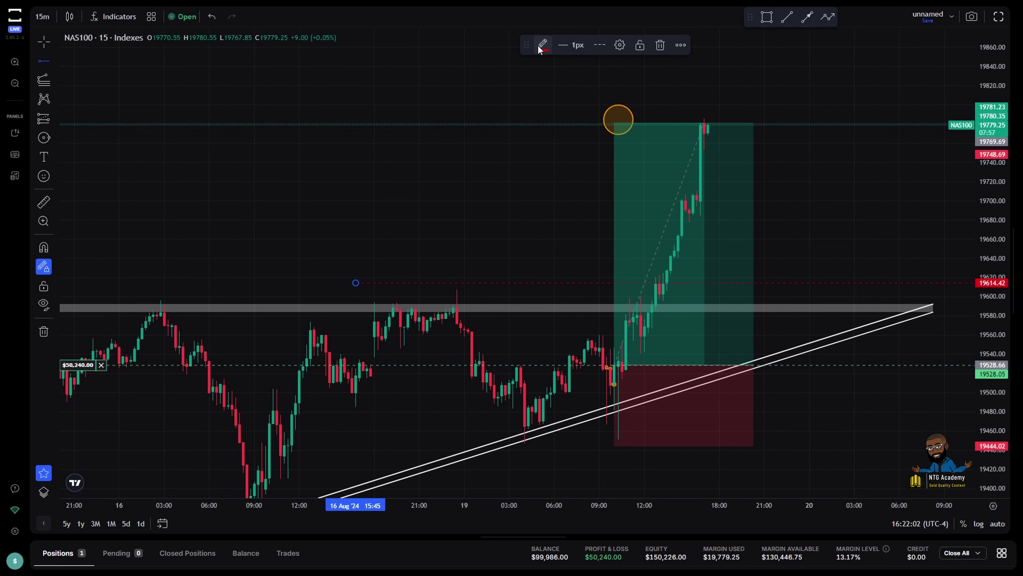
Step: Recolour the horizontal ray green and select the long position
left_click(543, 44)
left_click(556, 183)
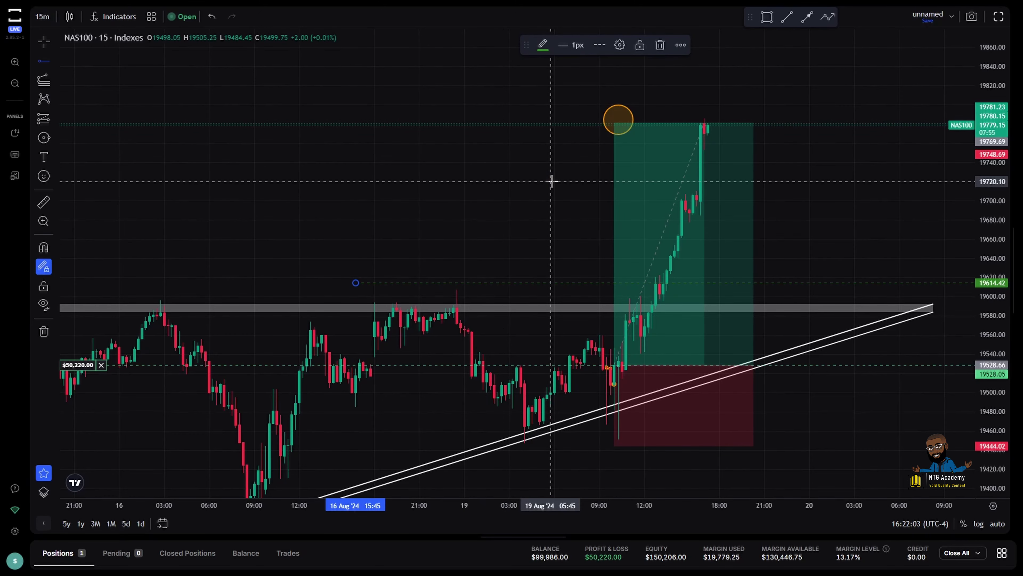
left_click(514, 252)
left_click(709, 404)
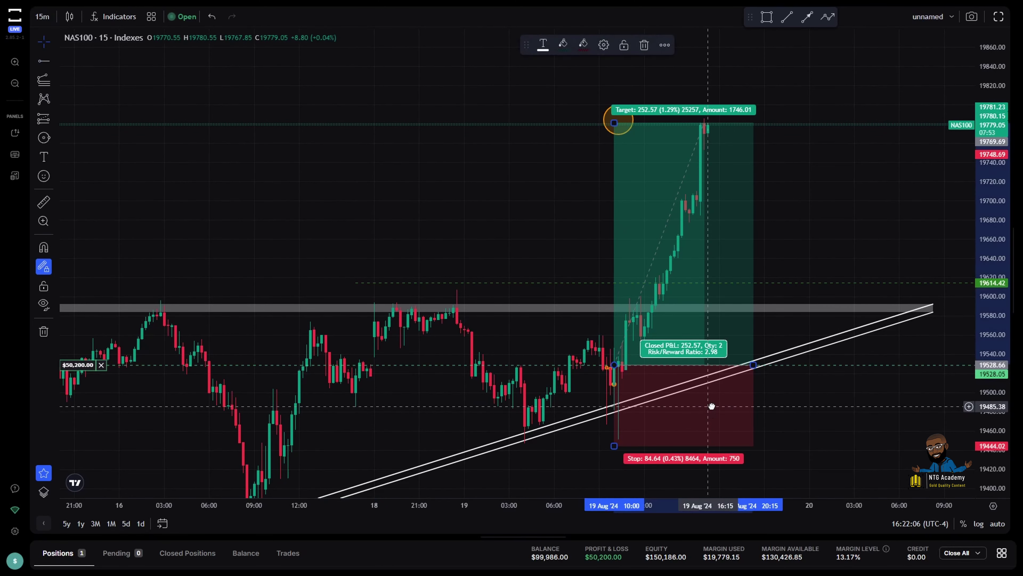
Step: Shift the long position to start at the 19 August 10:30 candle with entry 19528.10, and tighten its stop to 19507.07
left_click_drag(710, 404, 716, 406)
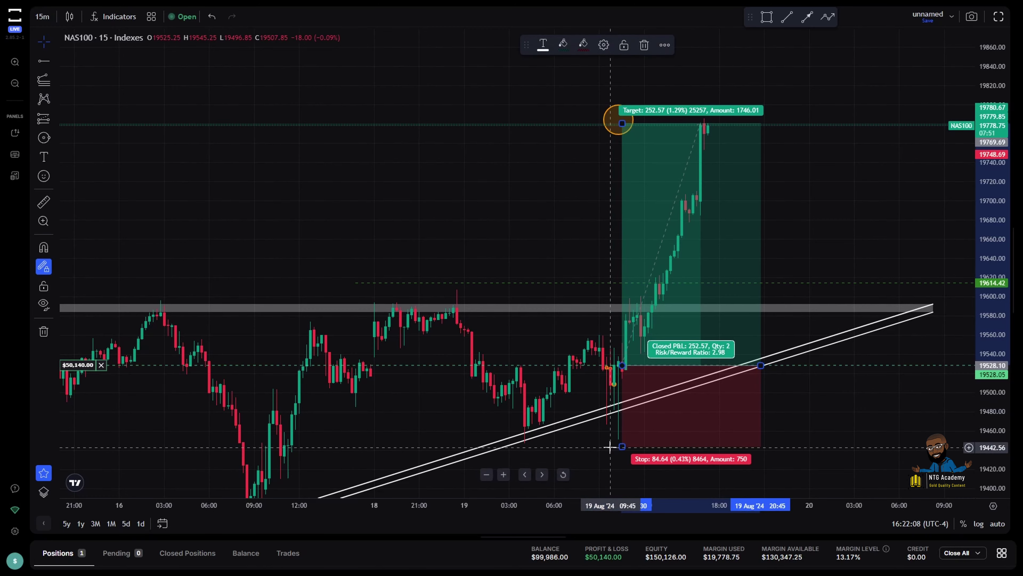
left_click_drag(620, 446, 622, 385)
left_click(512, 181)
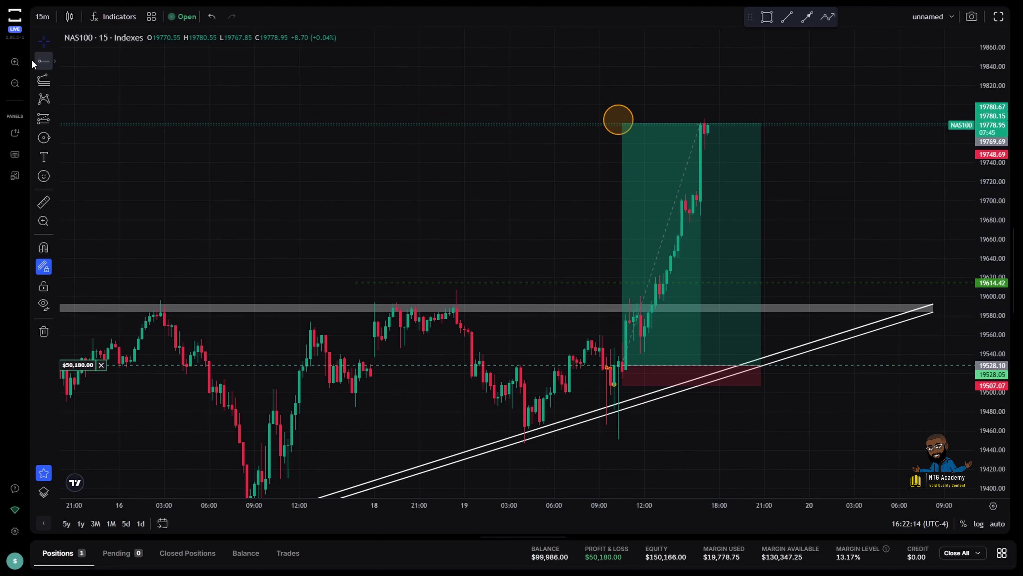
Step: Place a horizontal ray at 19533.77 starting at 21:15 on 18 August, and recolour it red
left_click(43, 61)
left_click(422, 360)
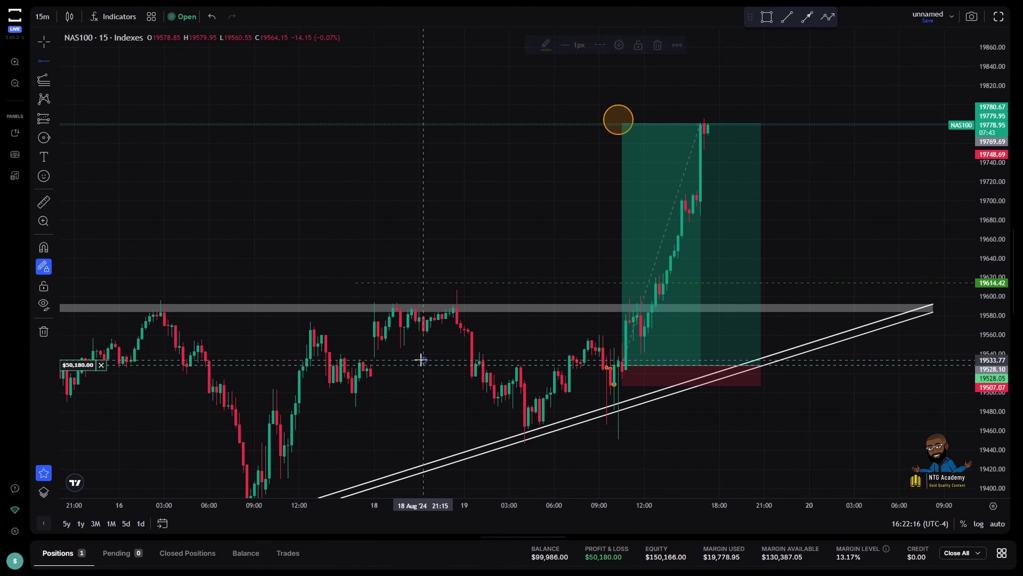
left_click(543, 45)
left_click(543, 183)
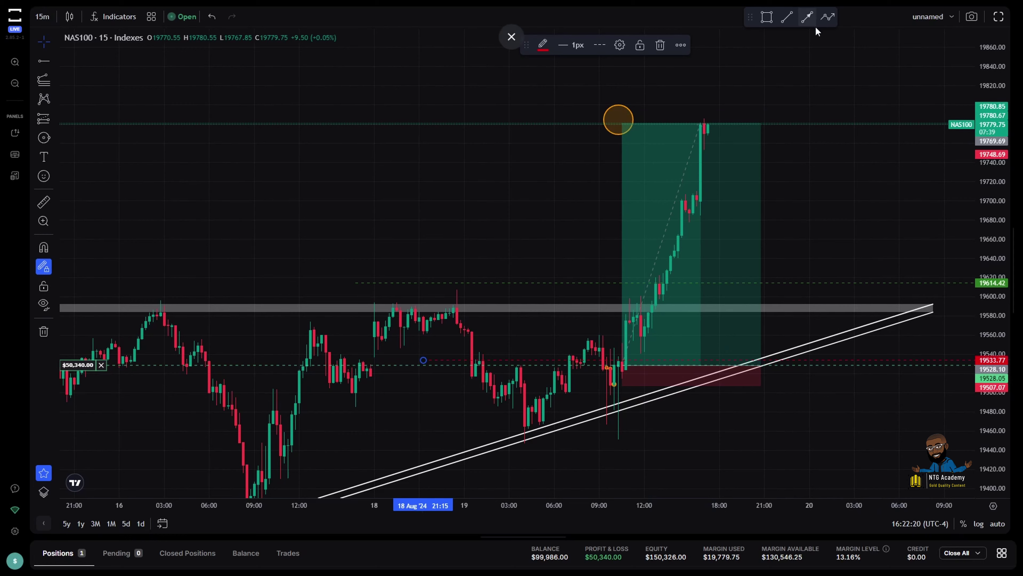
Step: Draw an arrow from about 19640.56 at 00:30 on 20 August down to the rising trendline at about 19534.88, 21:00 on 19 August
left_click(806, 17)
left_click(817, 258)
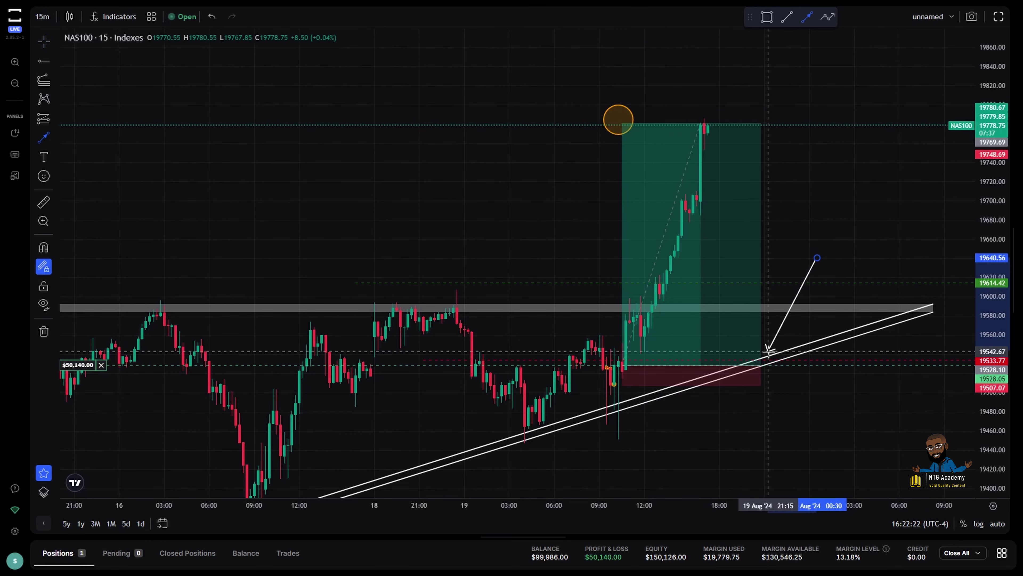
left_click(764, 357)
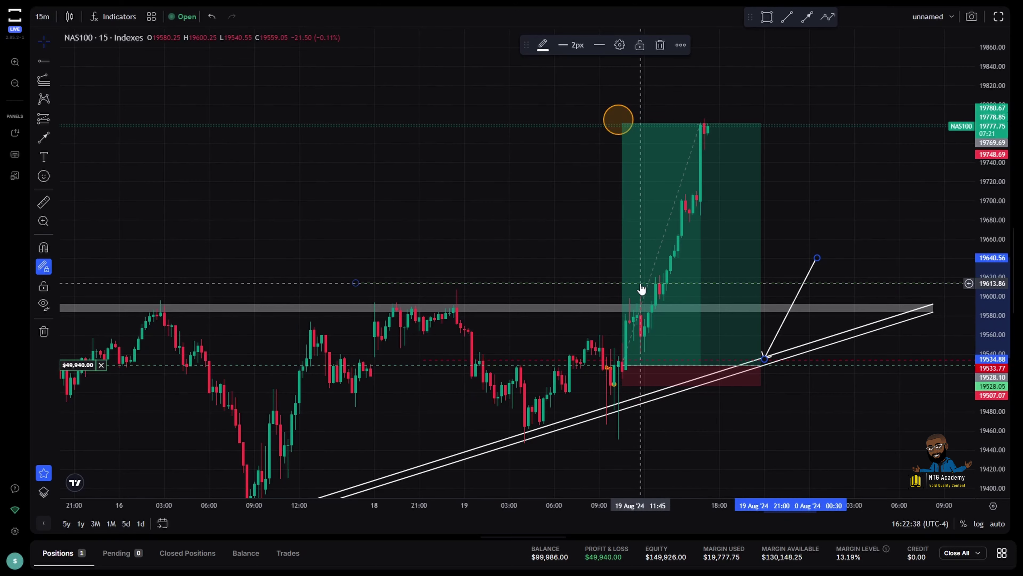
Step: Draw two arrows left of 19 August, one pointing down from about 19712.31 to the green ray, one pointing up to the red ray
mouse_move(665, 295)
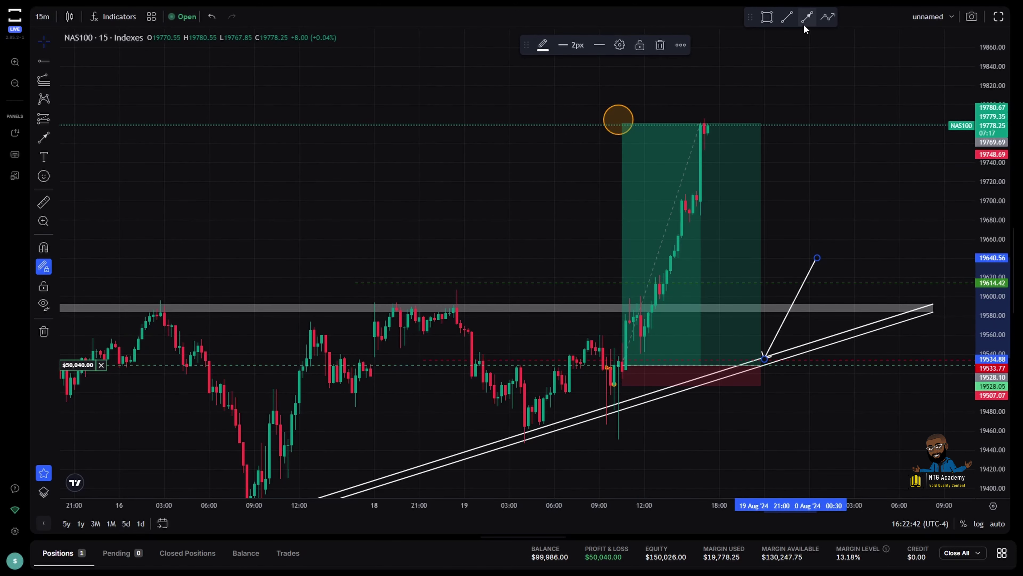
left_click(807, 17)
left_click_drag(404, 189, 446, 275)
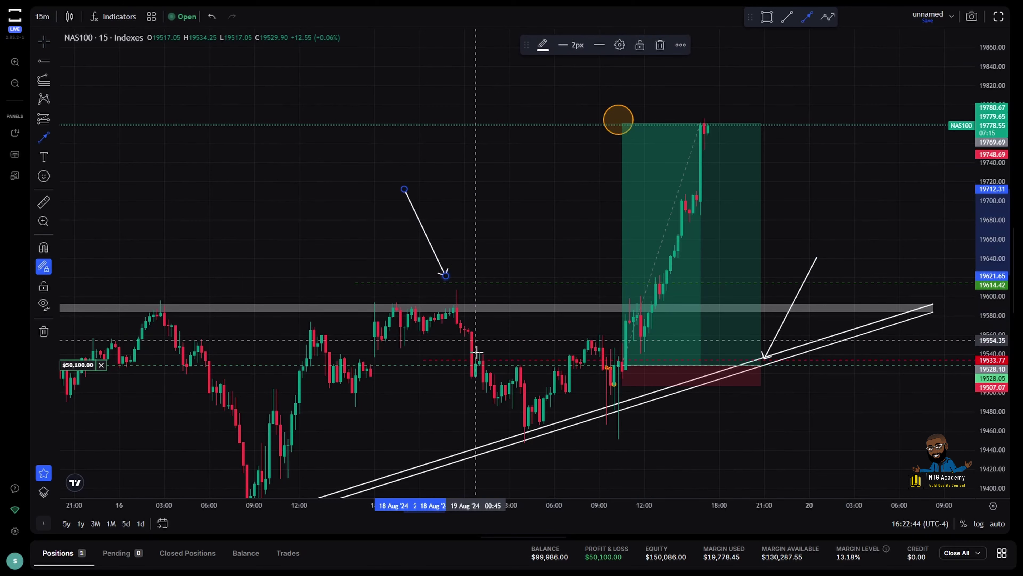
mouse_move(419, 435)
left_mouse_down()
mouse_move(435, 368)
mouse_move(434, 400)
left_mouse_up()
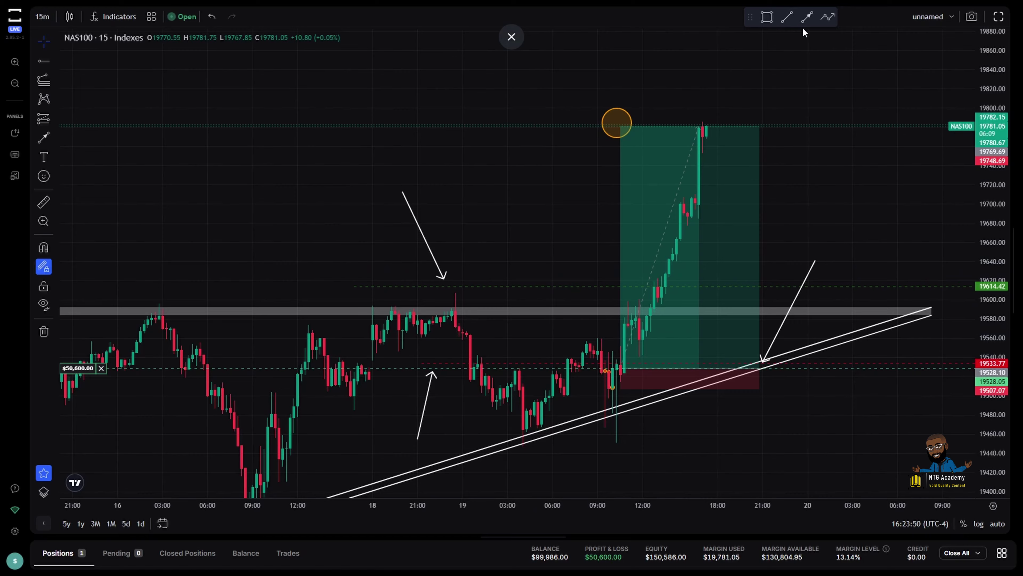
Step: Draw a short arrow towards the green ray at the breakout and another from about 19613.31 down to 19562.14 at 12:30 on 19 August
left_click(805, 18)
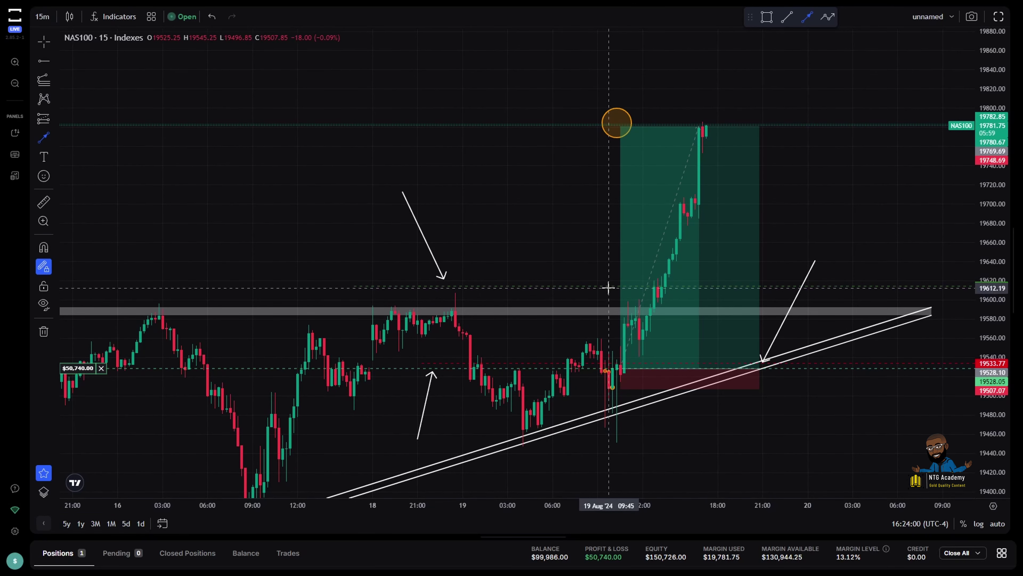
mouse_move(598, 294)
left_mouse_down()
mouse_move(612, 287)
mouse_move(631, 300)
mouse_move(651, 342)
mouse_move(647, 327)
left_mouse_up()
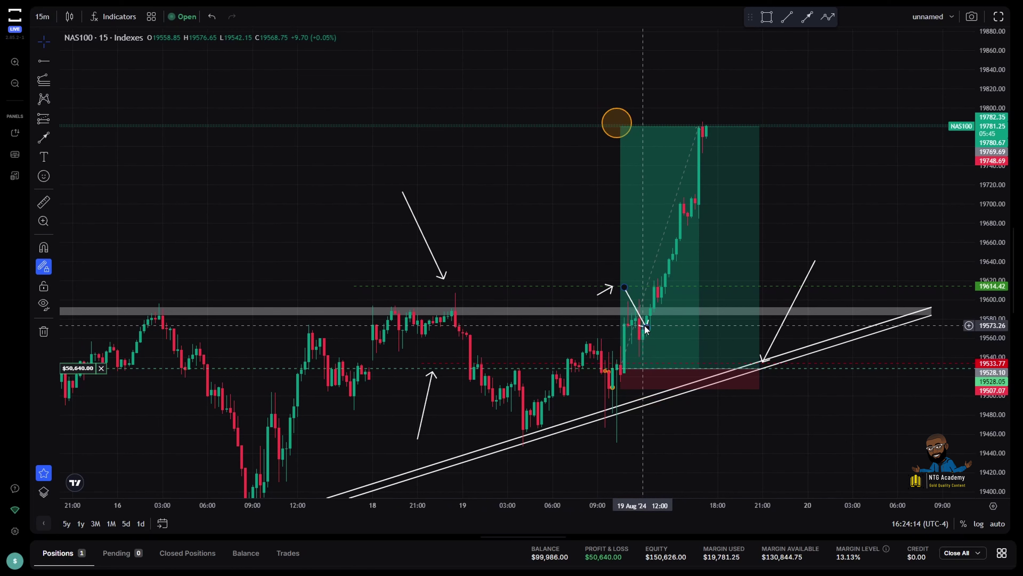
mouse_move(644, 326)
left_mouse_down()
mouse_move(643, 303)
mouse_move(650, 334)
left_mouse_up()
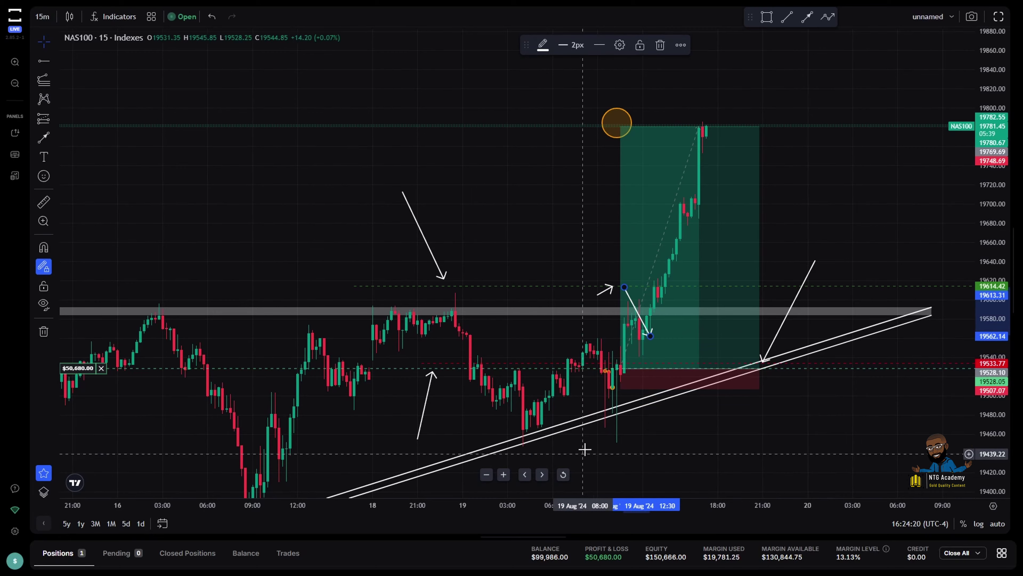
Step: Widen the long position's stop to 19436.99, below the 19 August wick low, and deselect the position
left_click(616, 389)
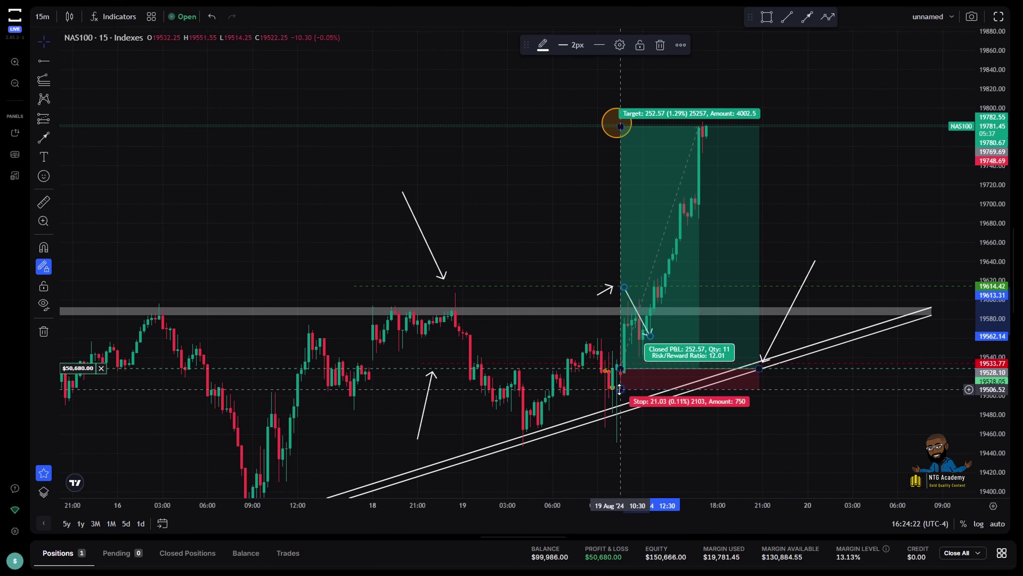
left_click_drag(616, 389, 621, 456)
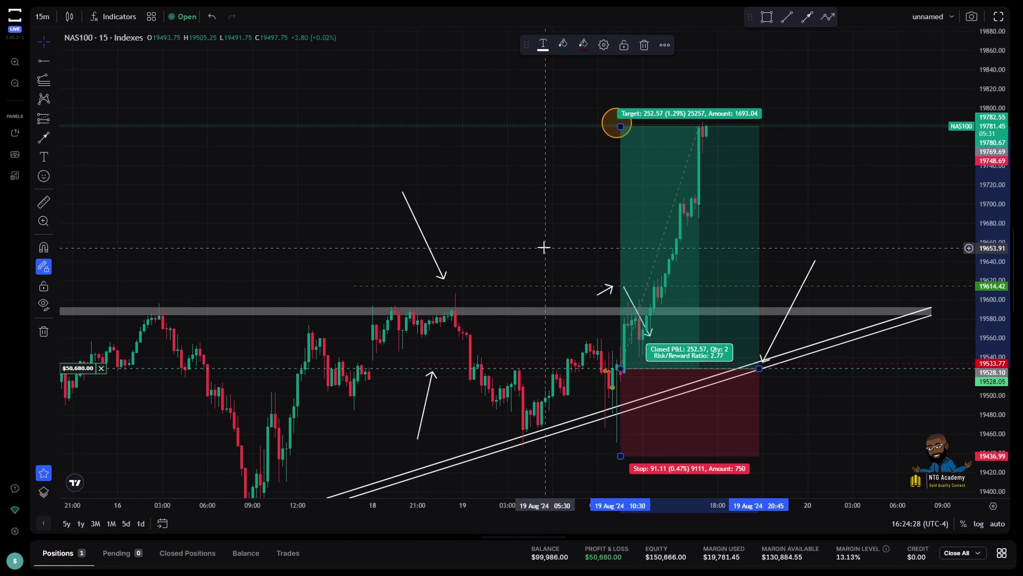
left_click(567, 299)
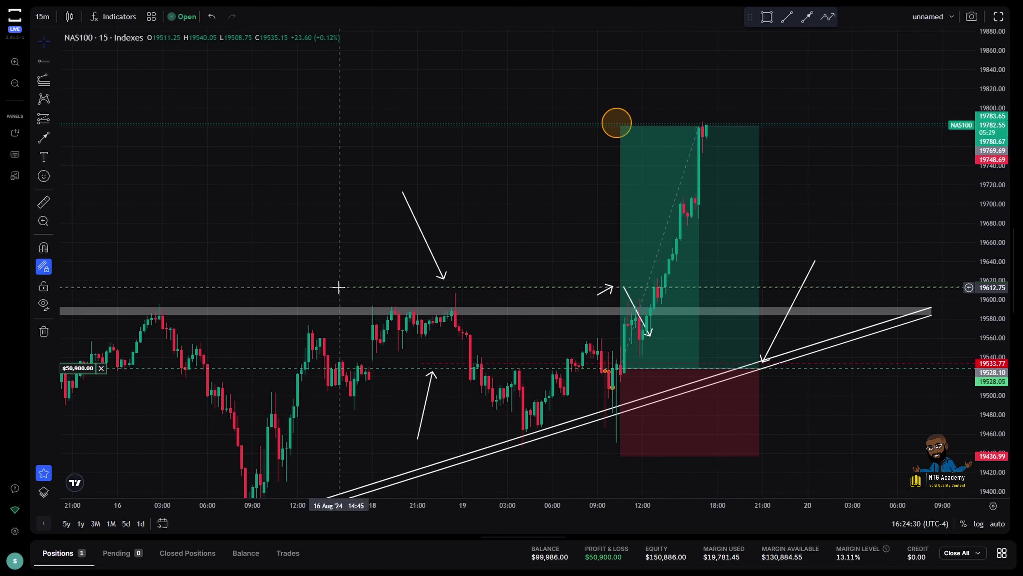